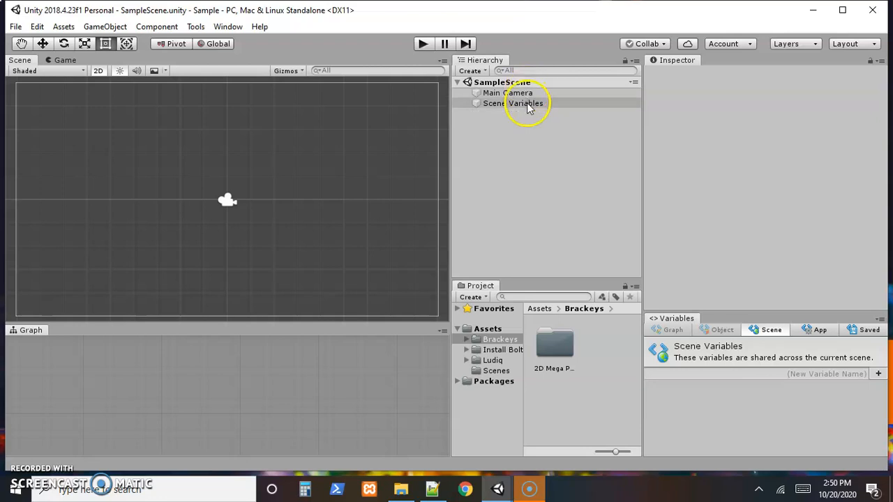
Examine the Main Camera's Y and Z position values.
left_click(499, 94)
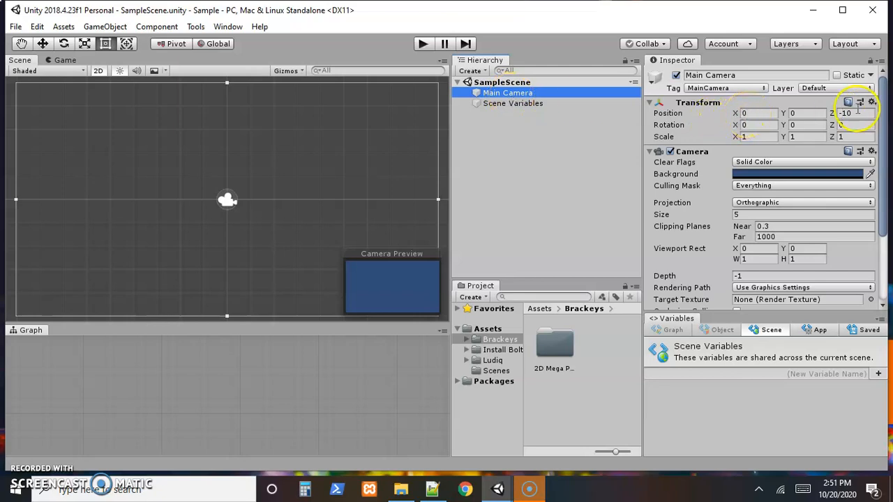
left_click(801, 114)
left_click(843, 113)
left_click(489, 163)
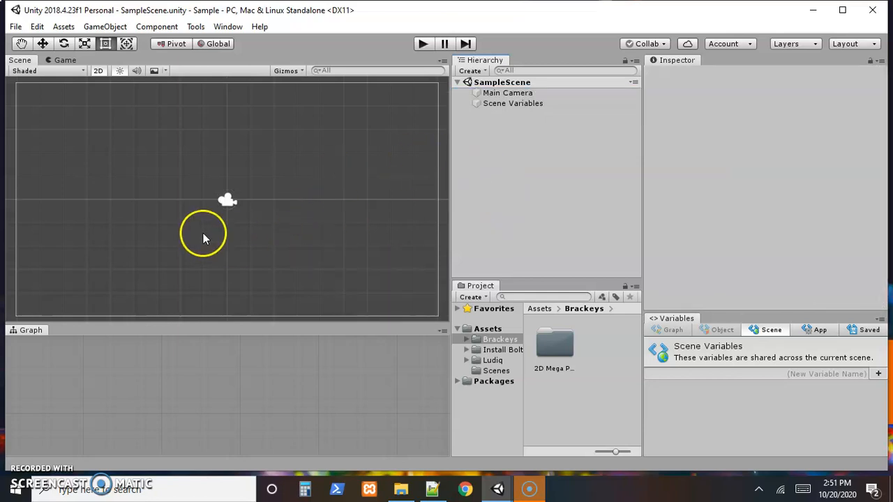
Widen the project folder tree and open the Gothic folder under Brackeys, 2D Mega Pack, Environment.
left_click(477, 342)
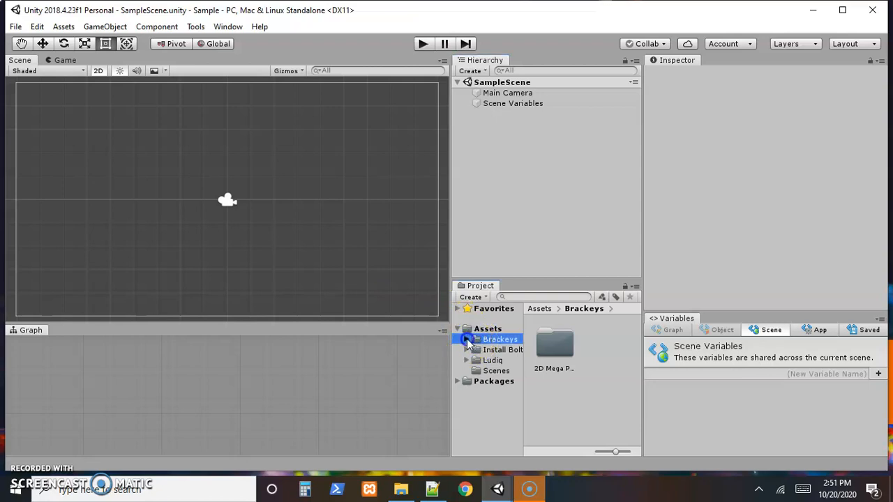
left_click(467, 340)
scroll(494, 352, "down", 1)
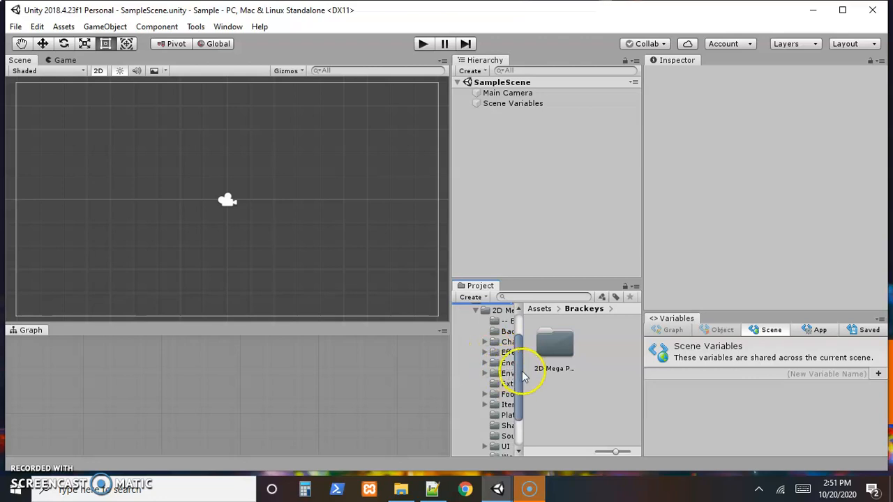
left_click_drag(528, 372, 569, 370)
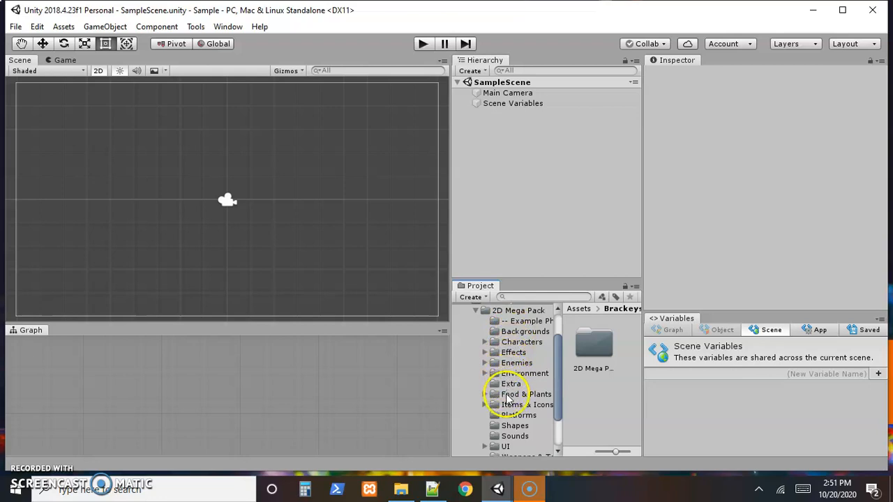
left_click(484, 374)
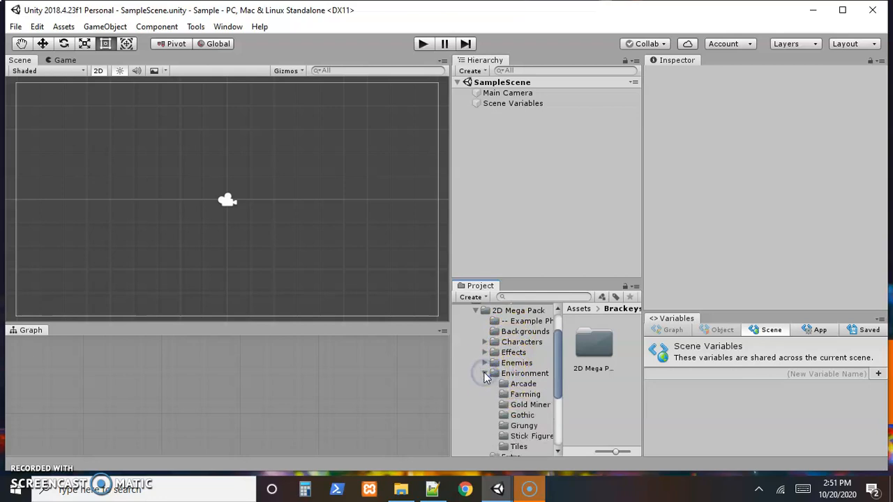
scroll(502, 386, "down", 2)
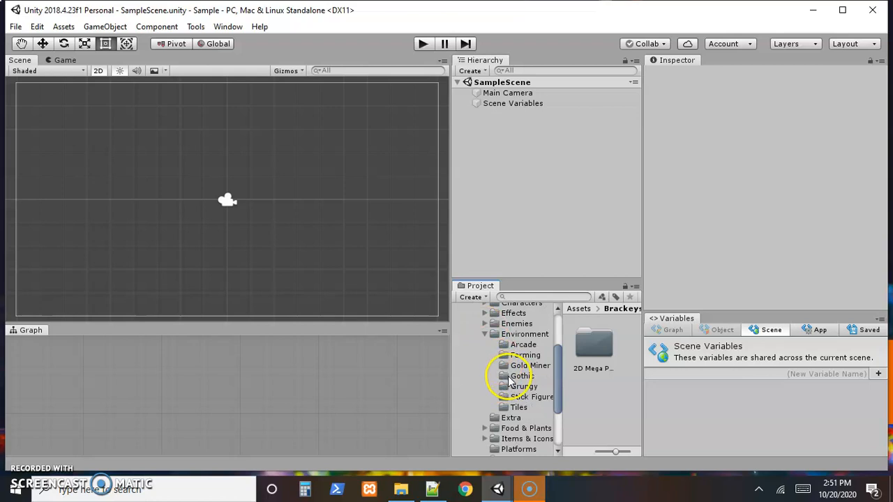
left_click(511, 378)
Place the Room sprite near the centre of the scene, at about X -0.01, Y -0.77.
scroll(590, 353, "down", 1)
scroll(590, 352, "down", 3)
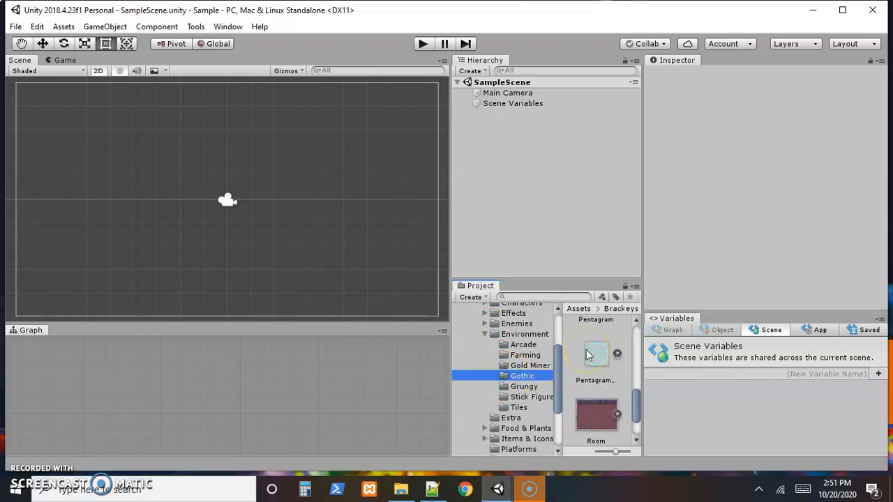
scroll(588, 356, "down", 3)
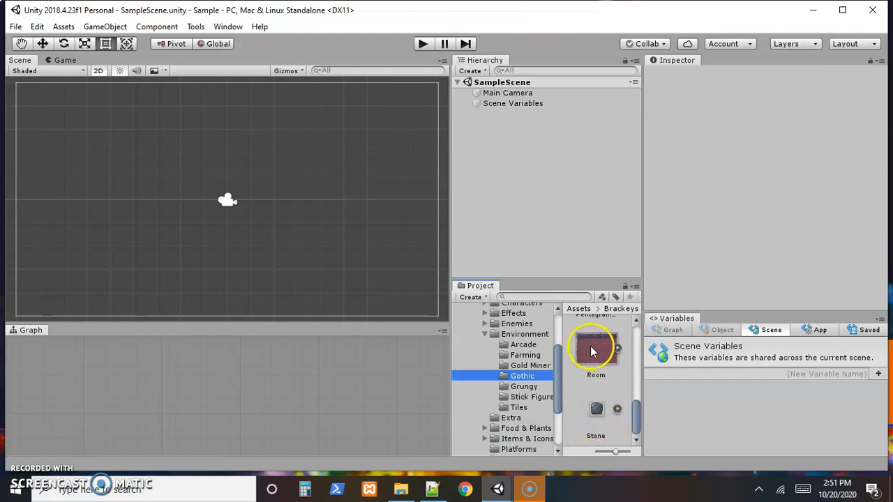
left_click(595, 351)
left_click_drag(595, 353, 229, 223)
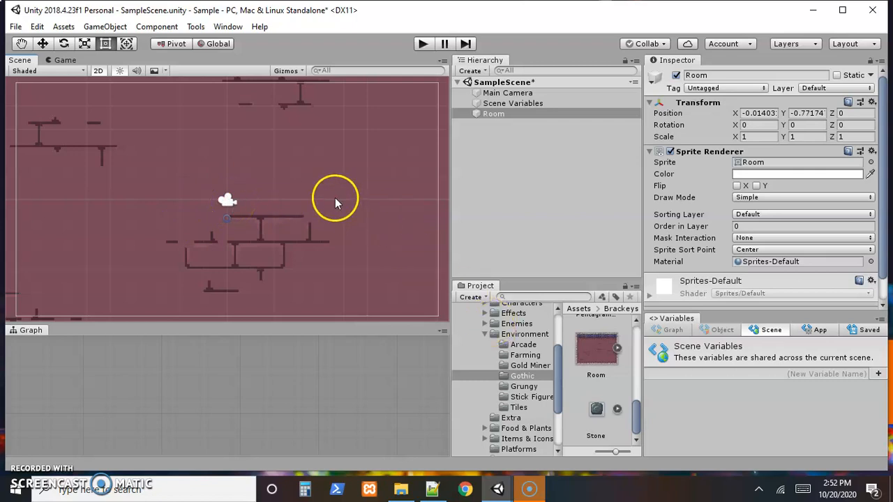
Set the Room object's position to X 0, Y 0, Z 1.
left_click(516, 115)
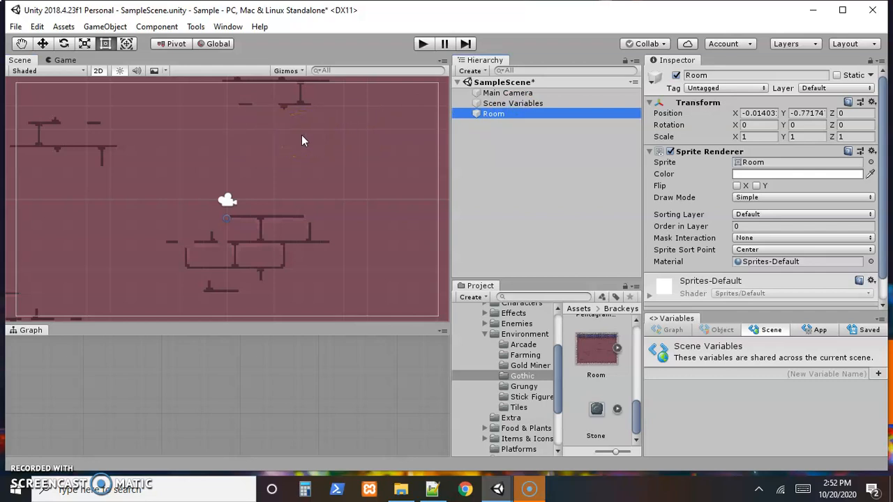
scroll(301, 134, "down", 5)
scroll(238, 232, "up", 3)
scroll(238, 237, "up", 4)
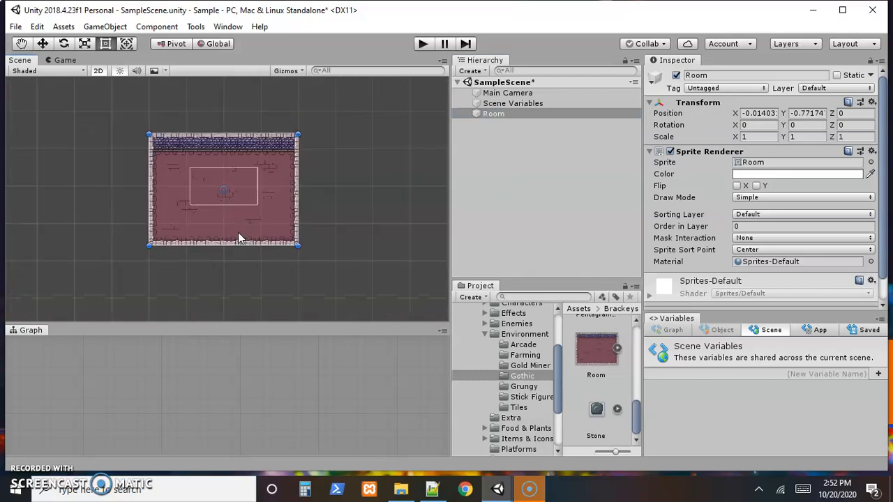
scroll(239, 235, "up", 1)
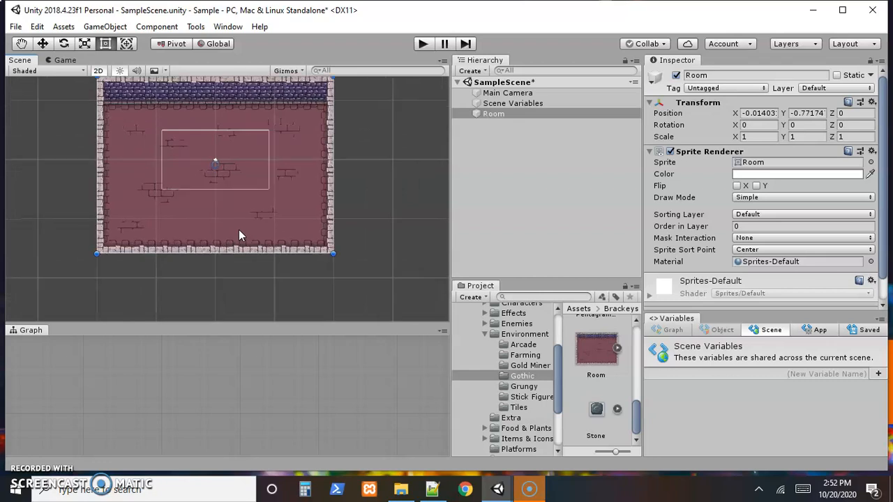
left_click(285, 168)
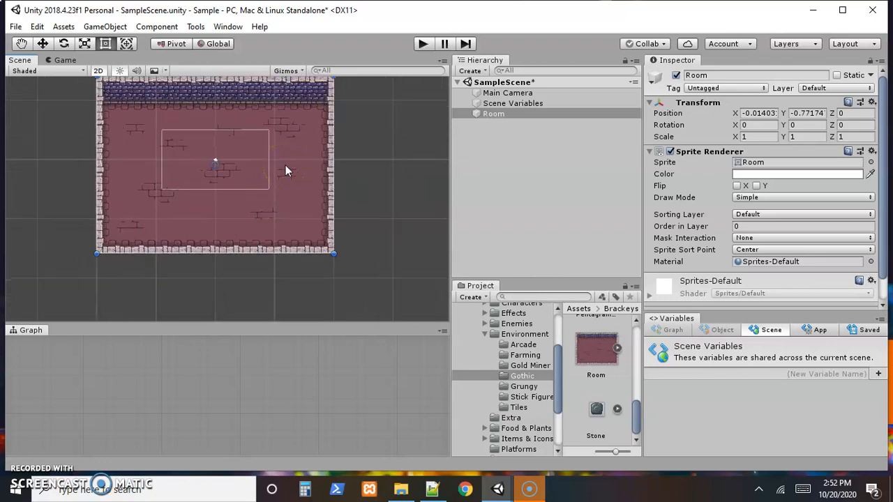
middle_click_drag(285, 165, 283, 193)
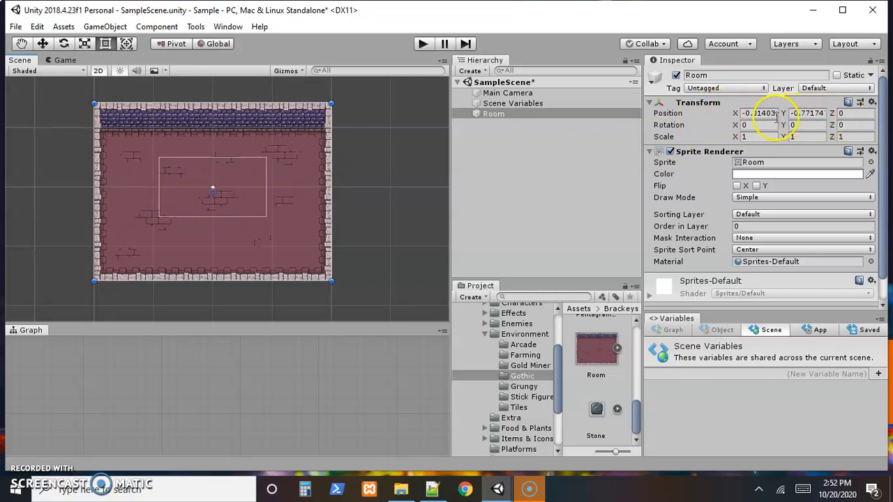
left_click(767, 115)
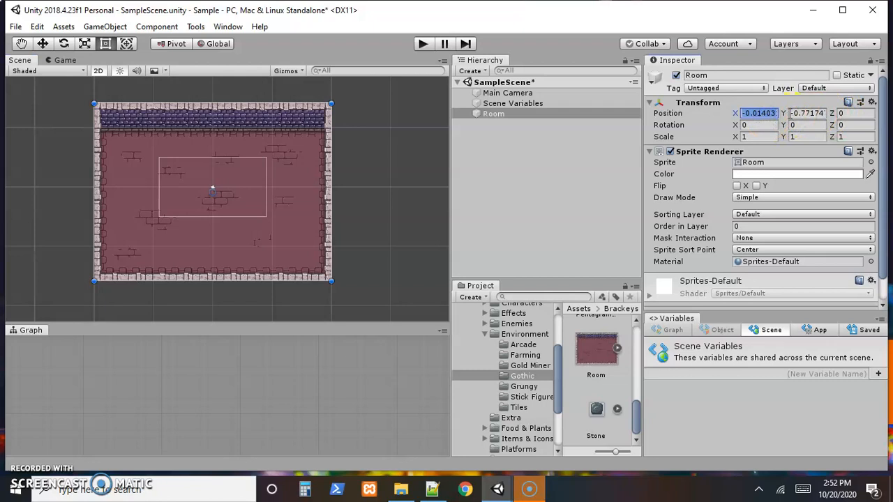
type("0")
left_click(792, 113)
type("0")
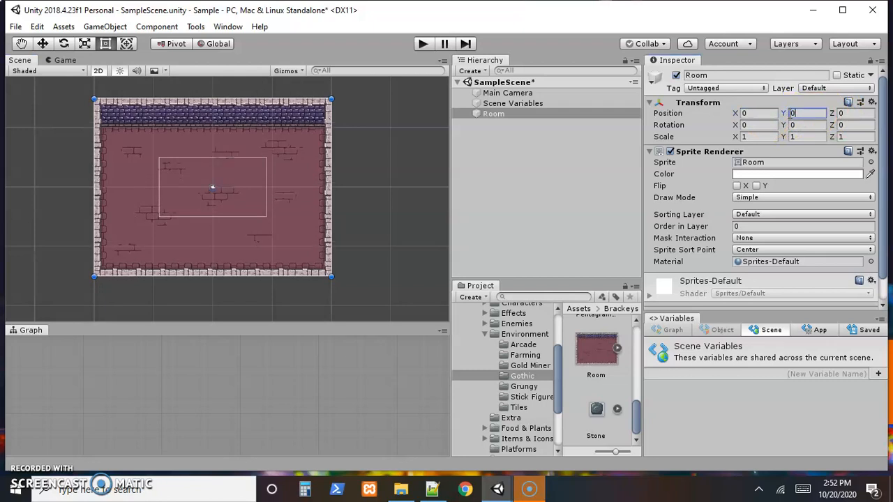
key("Tab")
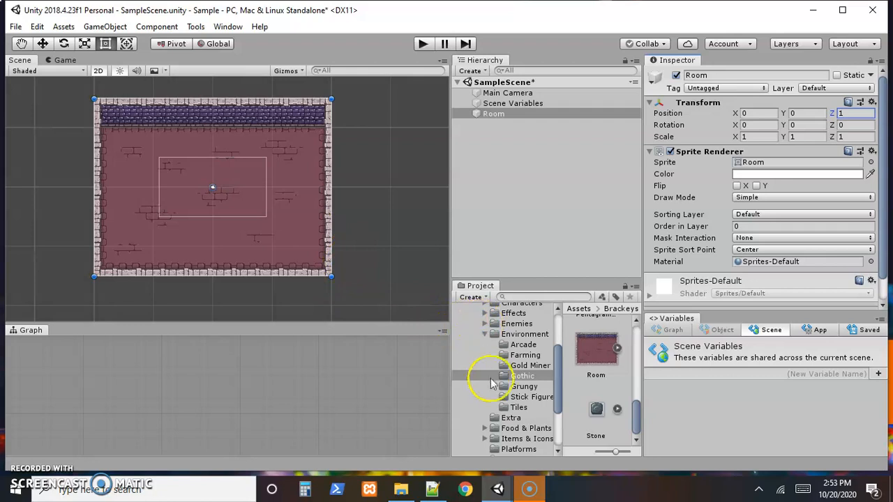
Open the Fantasy folder under the 2D Mega Pack's Characters assets.
scroll(488, 382, "up", 3)
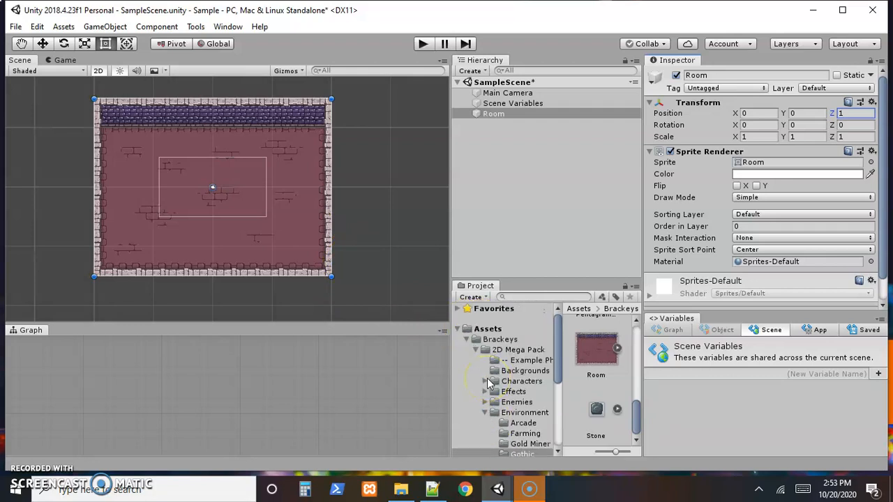
left_click(484, 384)
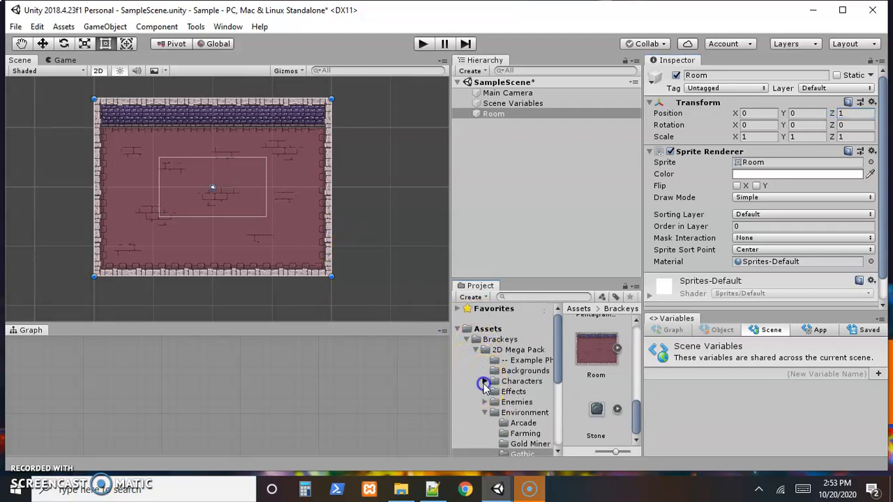
scroll(496, 363, "down", 2)
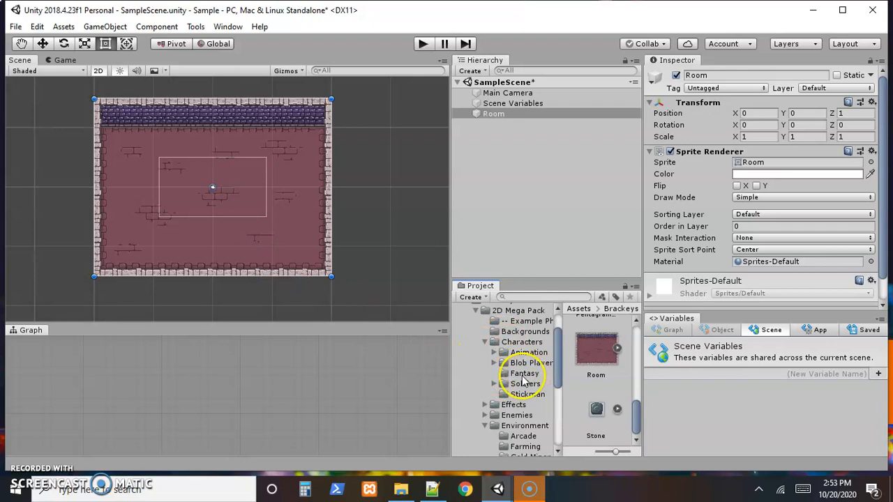
left_click(524, 377)
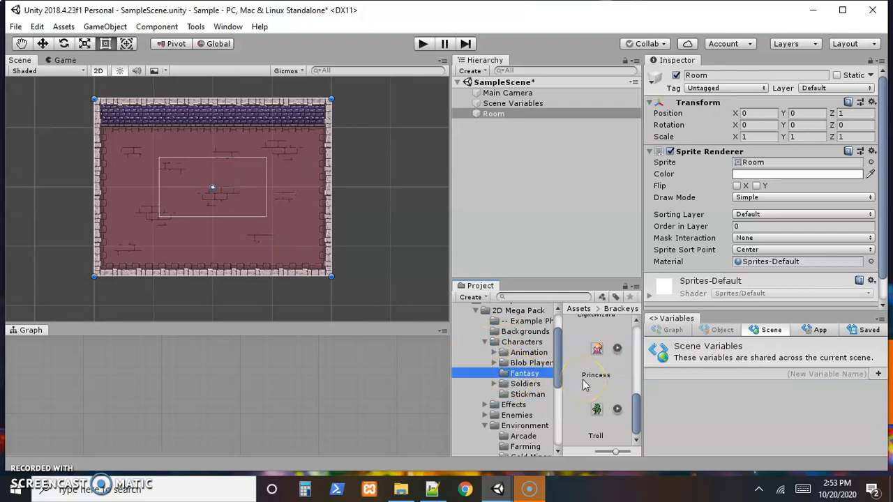
Place the Commoner sprite inside the room near its centre, at about X 2.15, Y -2.81.
scroll(585, 386, "up", 5)
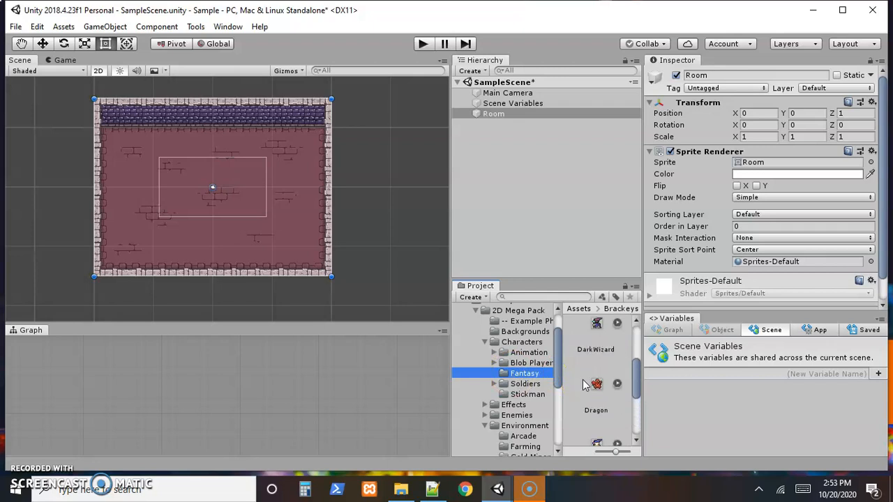
scroll(583, 380, "up", 2)
scroll(596, 404, "down", 1)
scroll(595, 421, "up", 1)
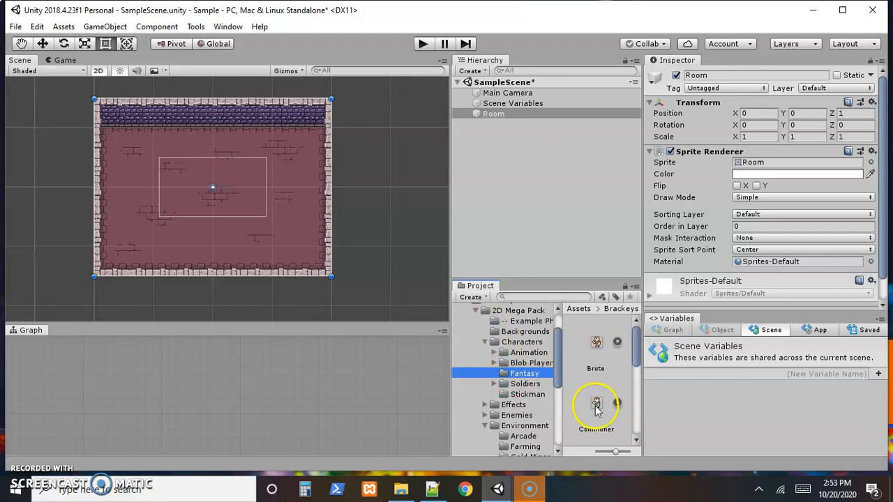
left_click(596, 407)
left_click_drag(596, 407, 225, 203)
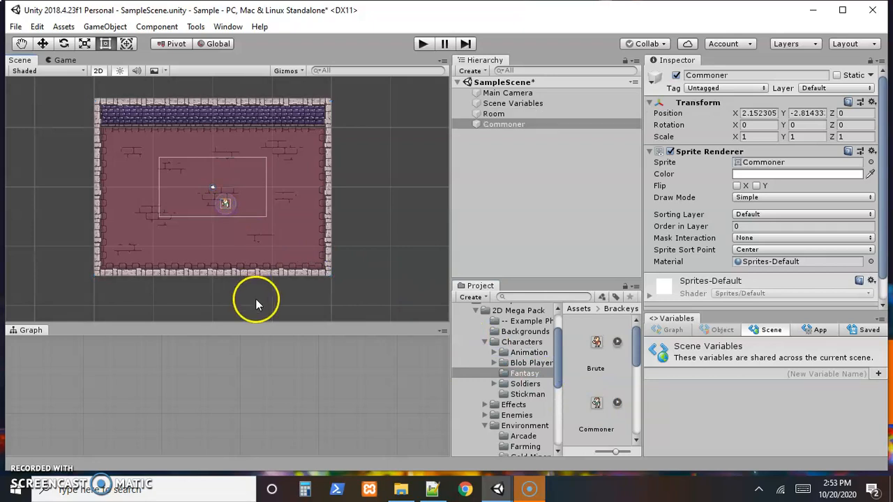
Focus the scene on the Commoner object and rename it to player.
double_click(504, 124)
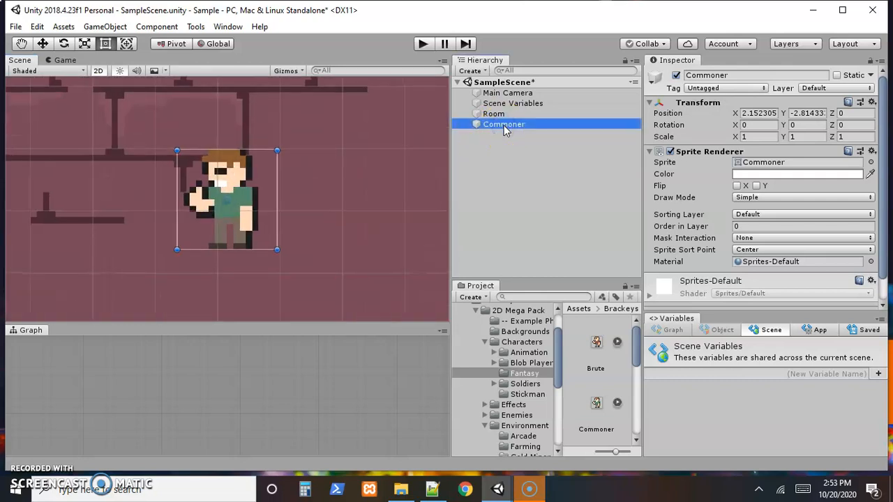
right_click(503, 125)
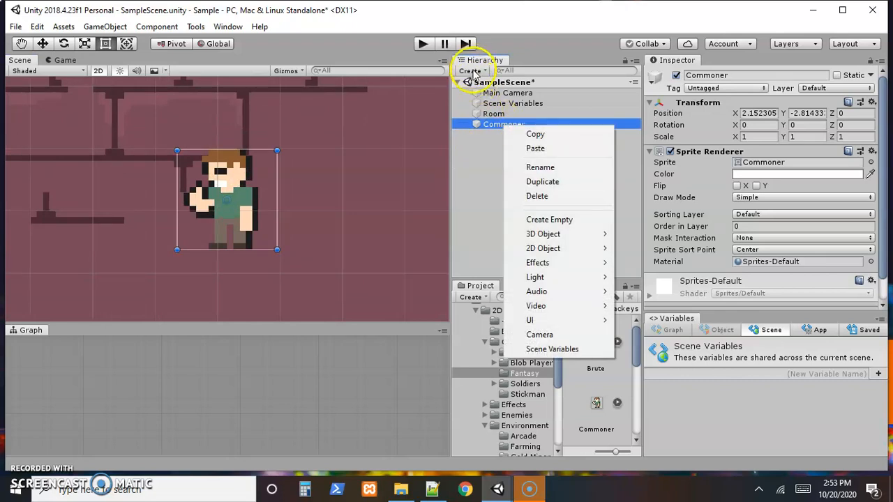
left_click(539, 168)
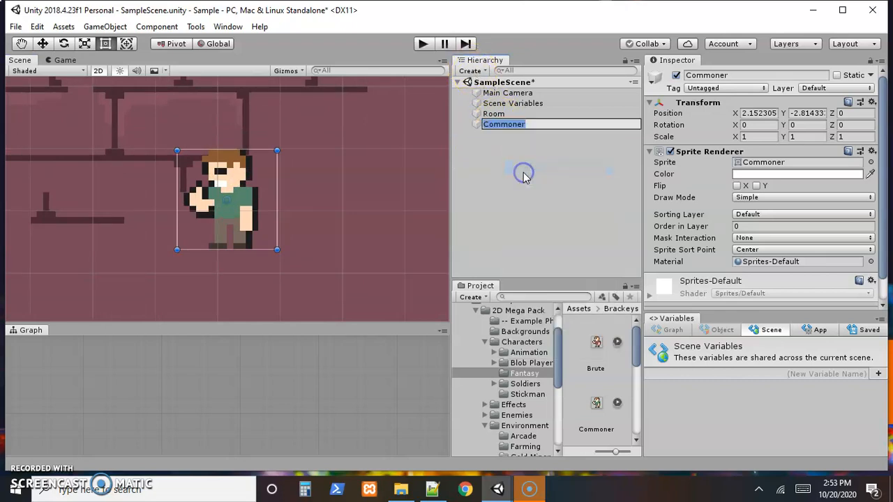
type("player")
key("Return")
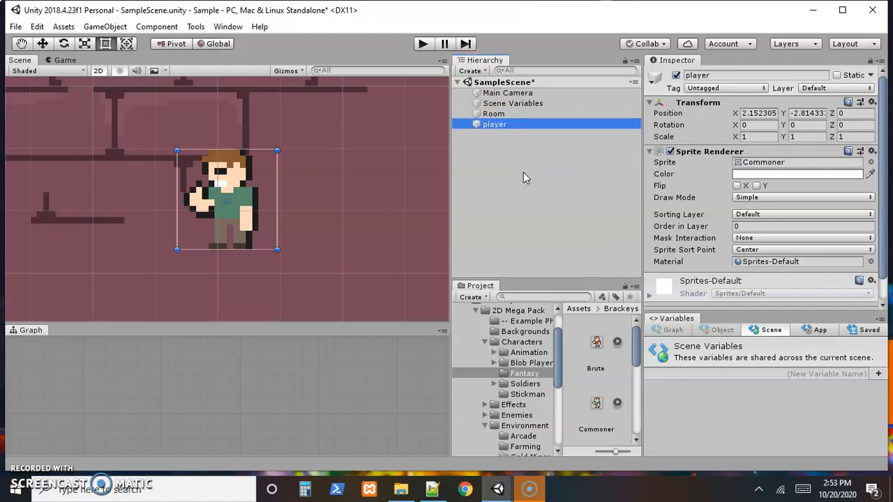
Examine the player's Z position and its Sprite Renderer settings.
left_click(520, 176)
left_click(842, 112)
scroll(703, 177, "down", 1)
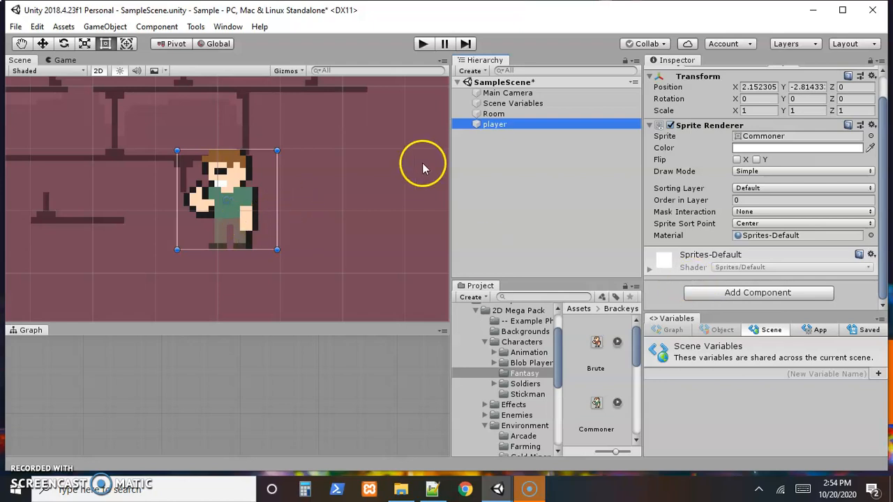
Frame the whole Room in the scene and enlarge the Graph panel by shrinking the scene area.
left_click(483, 114)
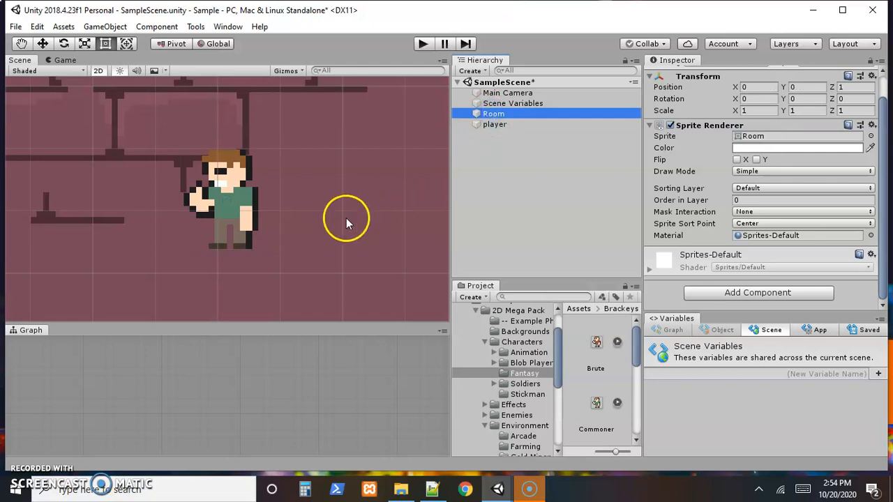
left_click(327, 217)
key("f")
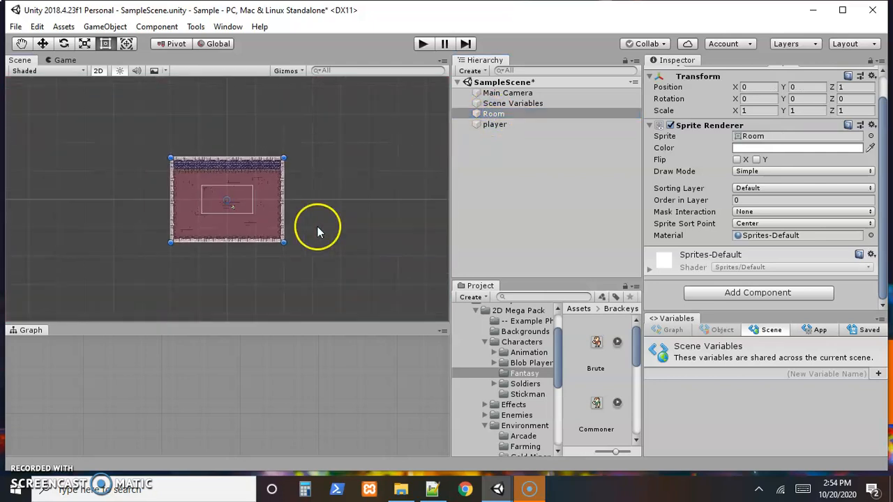
scroll(317, 226, "up", 3)
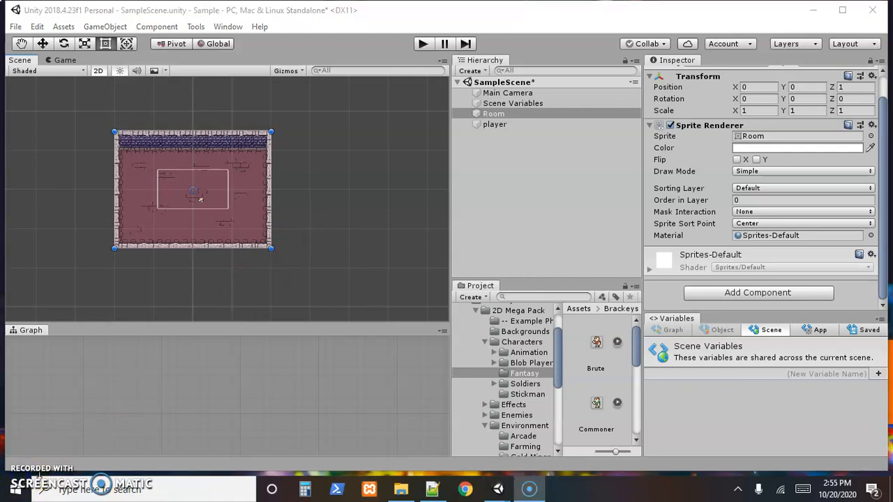
left_click(196, 294)
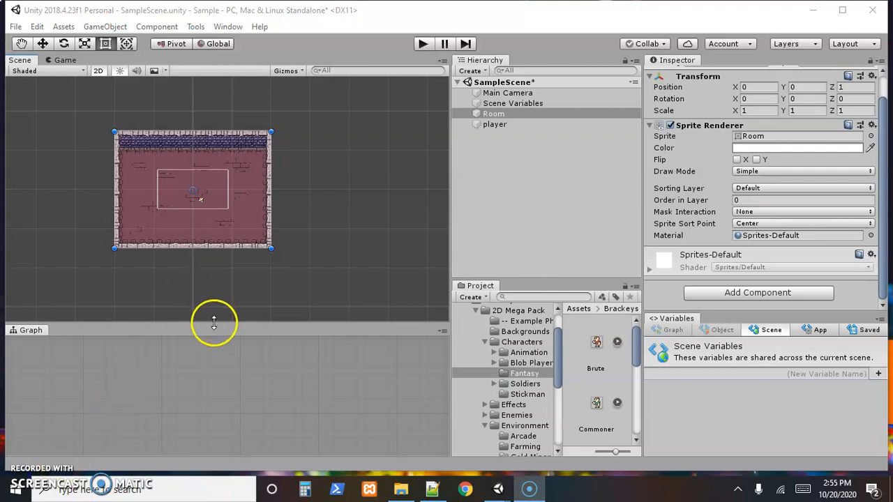
left_click_drag(213, 325, 215, 233)
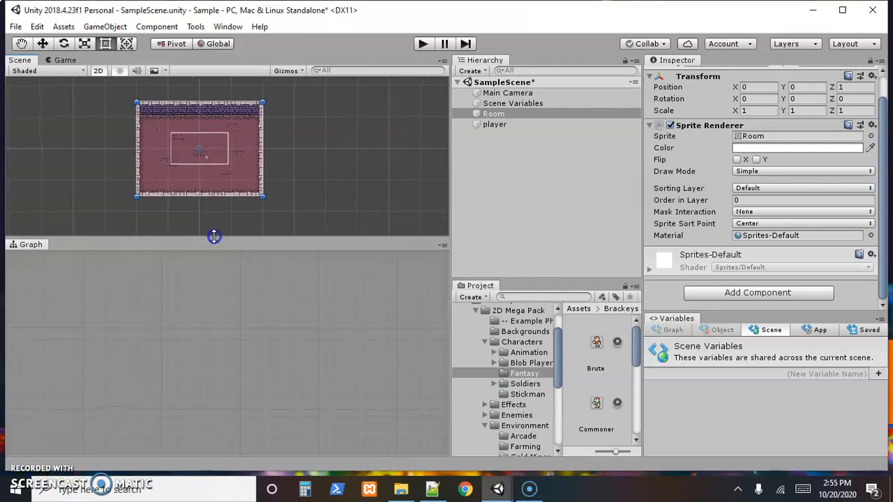
left_click(95, 353)
left_click(93, 306)
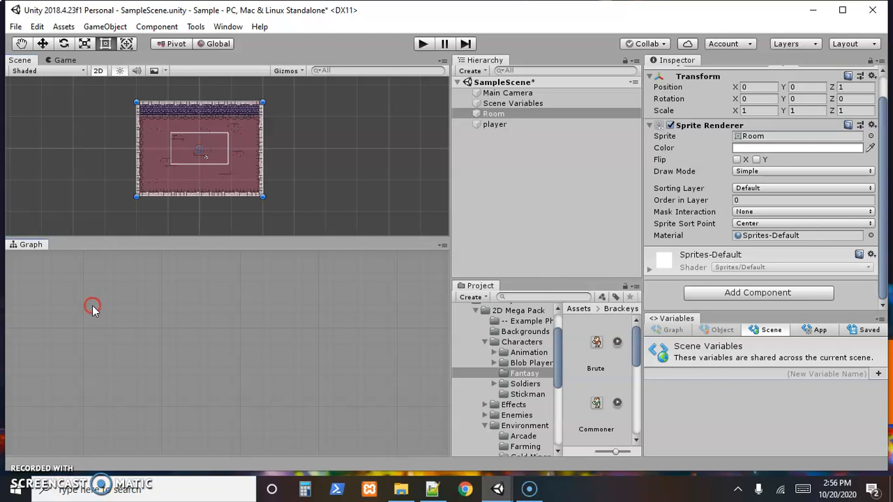
left_click(92, 306)
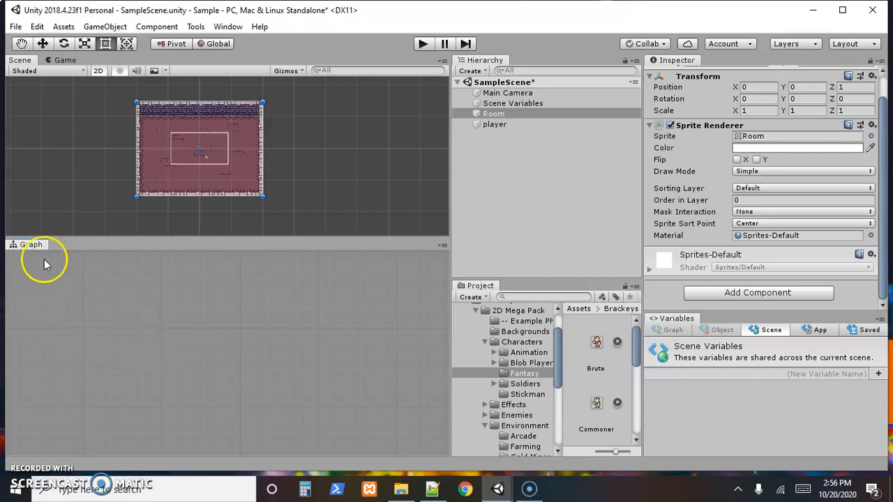
Show the root Assets folder's contents in the project and narrow the folder tree to make room for them.
scroll(517, 377, "up", 3)
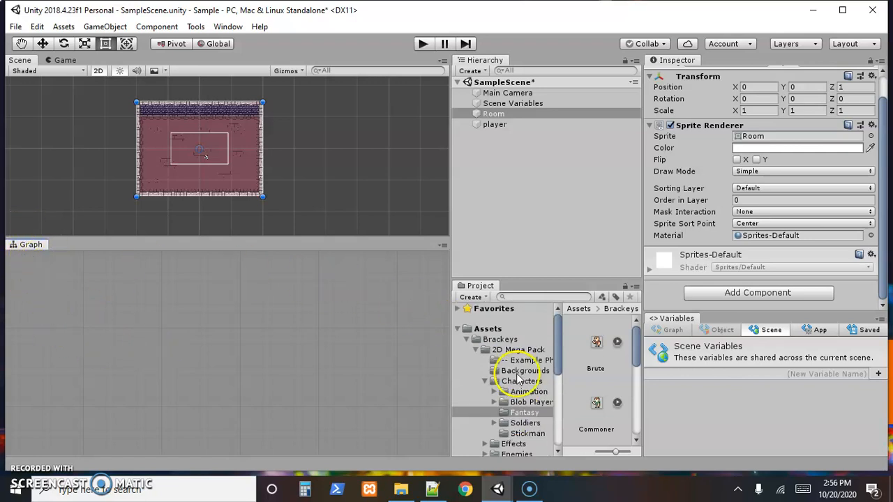
left_click(473, 341)
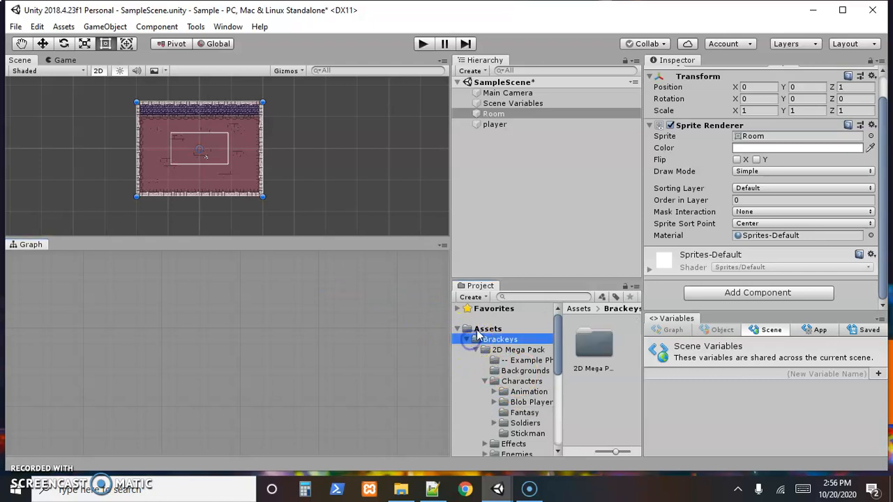
left_click(483, 331)
scroll(590, 375, "down", 2)
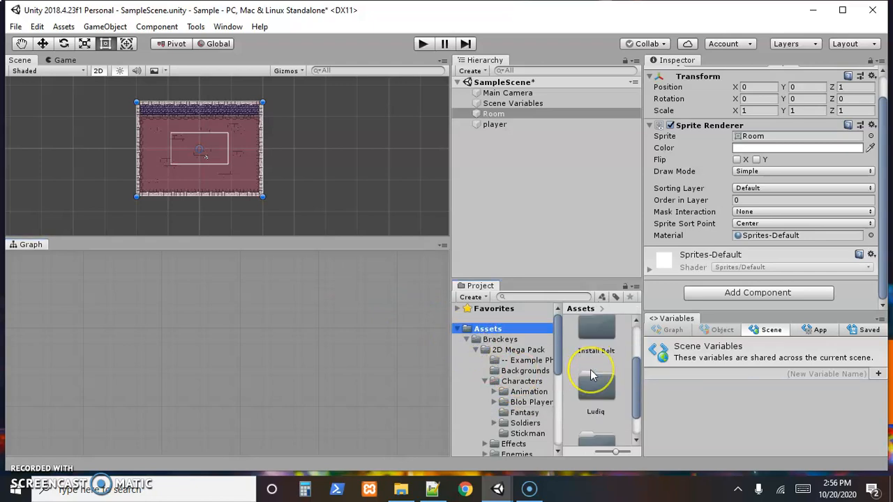
scroll(590, 377, "up", 2)
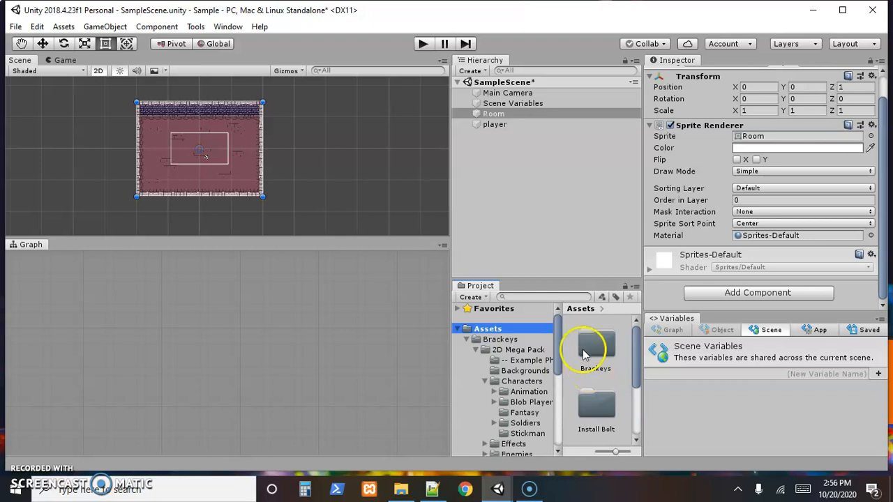
left_click_drag(564, 365, 518, 366)
left_click(517, 362)
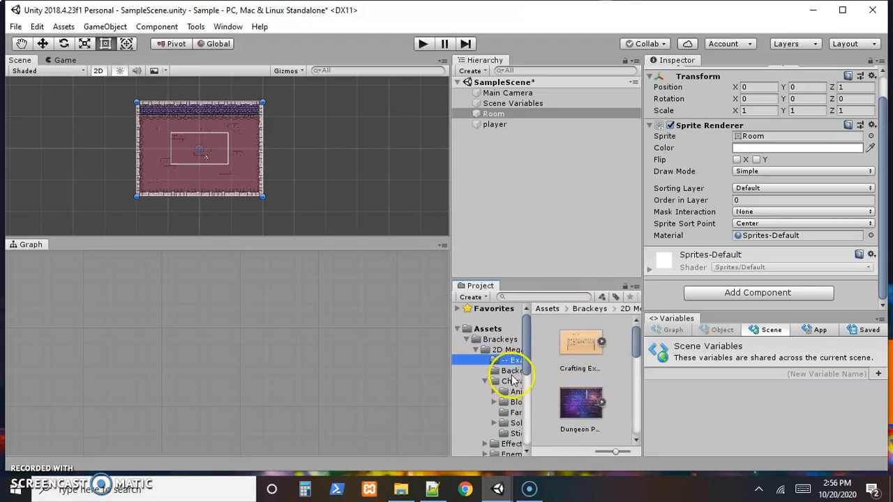
left_click(486, 330)
Create a new folder named macros in the root Assets folder.
right_click(542, 368)
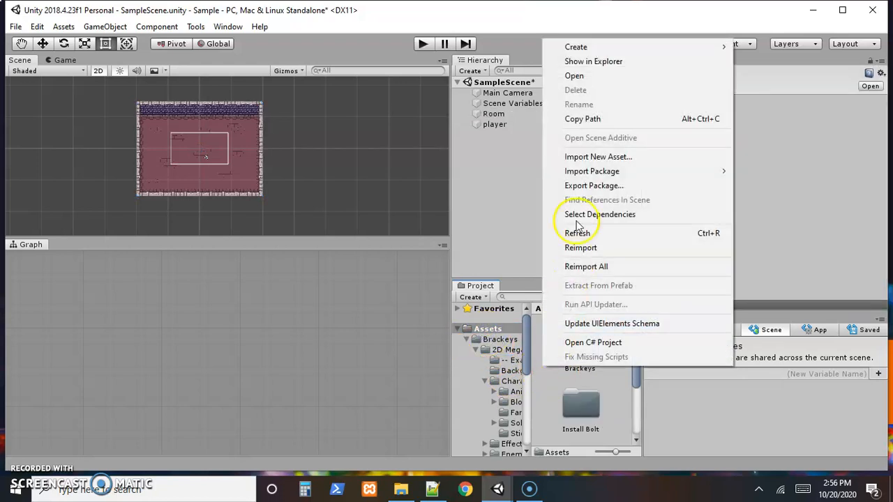
mouse_move(595, 53)
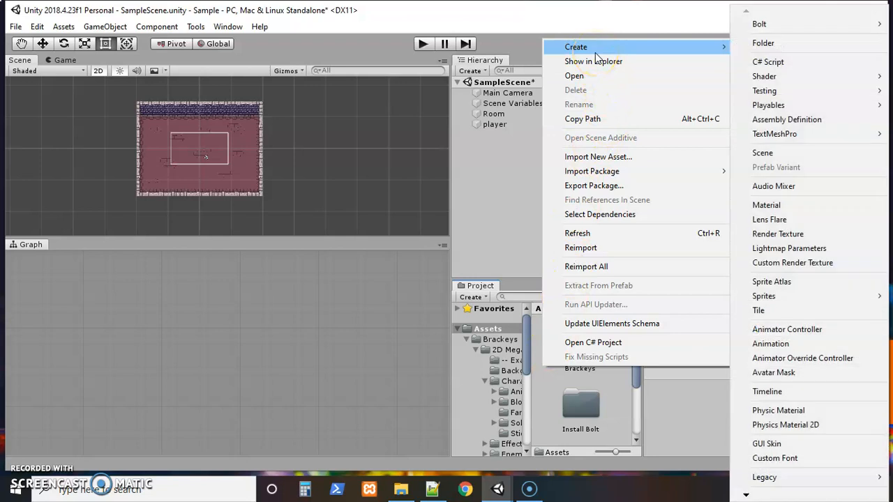
left_click(678, 50)
left_click(776, 45)
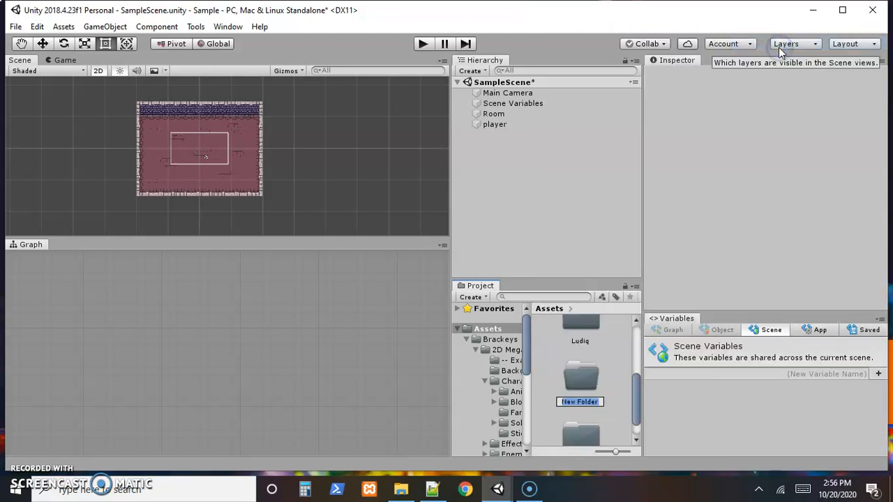
type("macros")
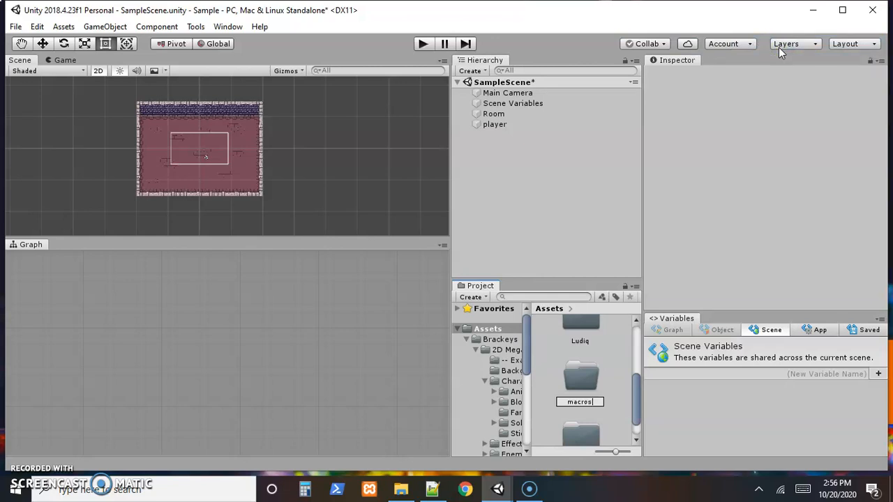
left_click(779, 44)
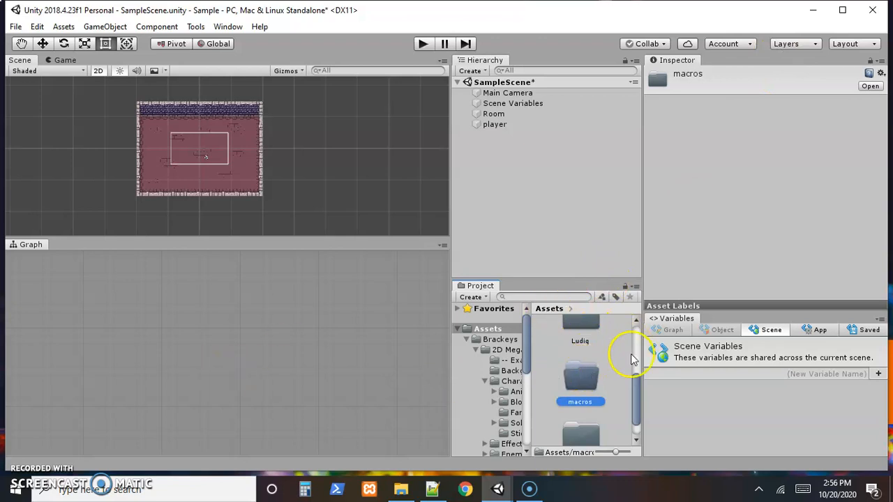
Create a Bolt Flow Macro named player_control inside the macros folder.
double_click(571, 384)
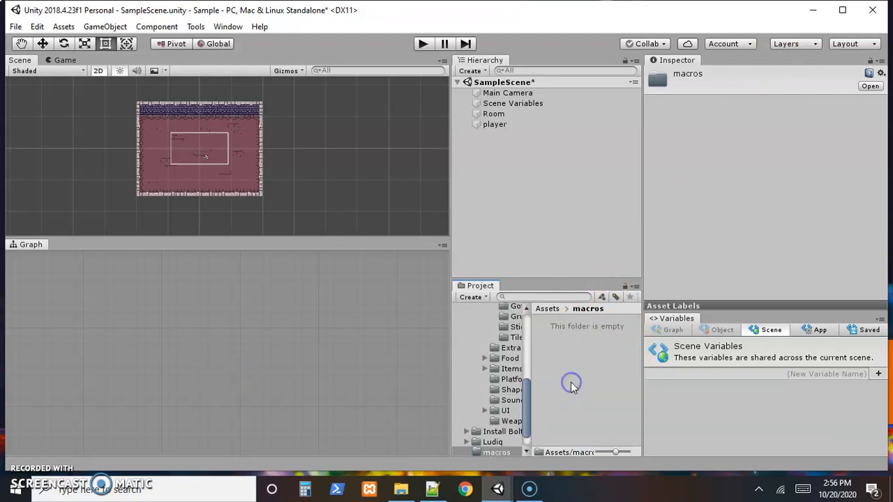
right_click(552, 344)
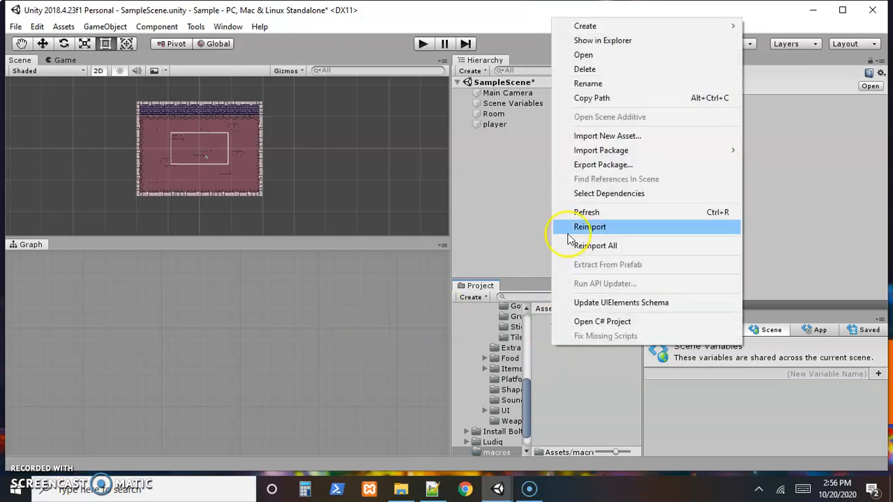
mouse_move(613, 30)
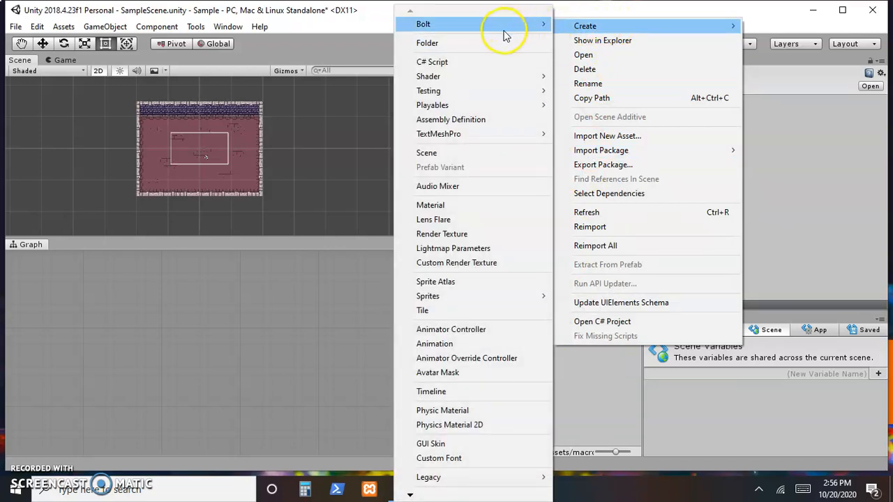
mouse_move(465, 33)
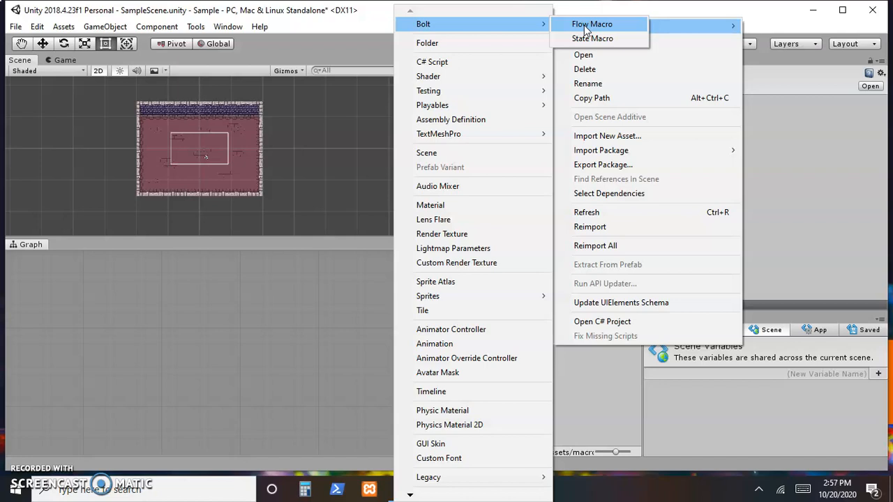
left_click(585, 25)
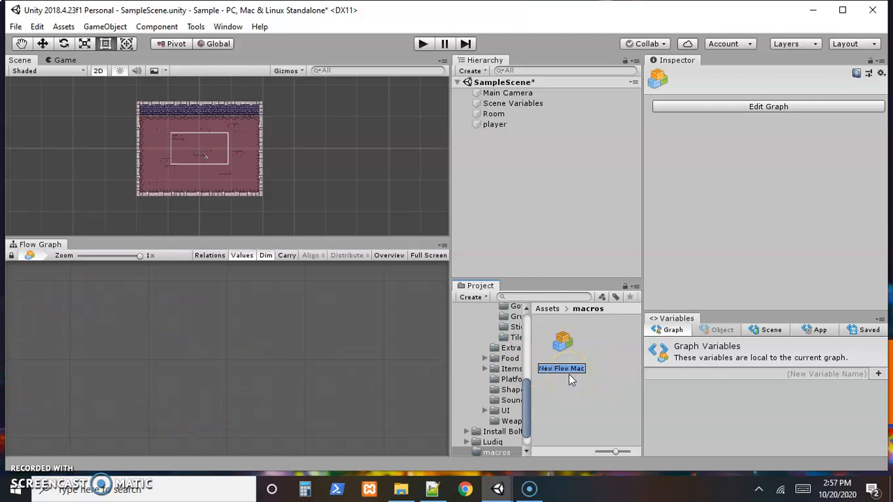
type("play")
key("Return")
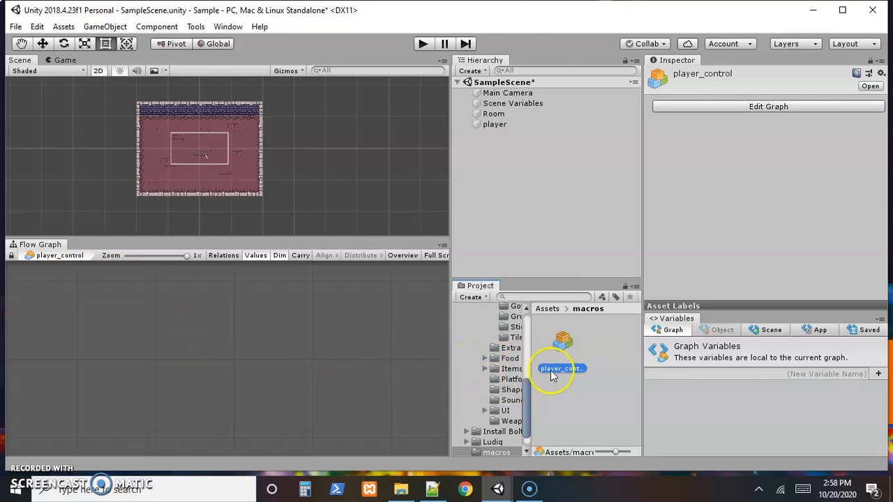
Add a Flow Machine component to the player object.
left_click(496, 125)
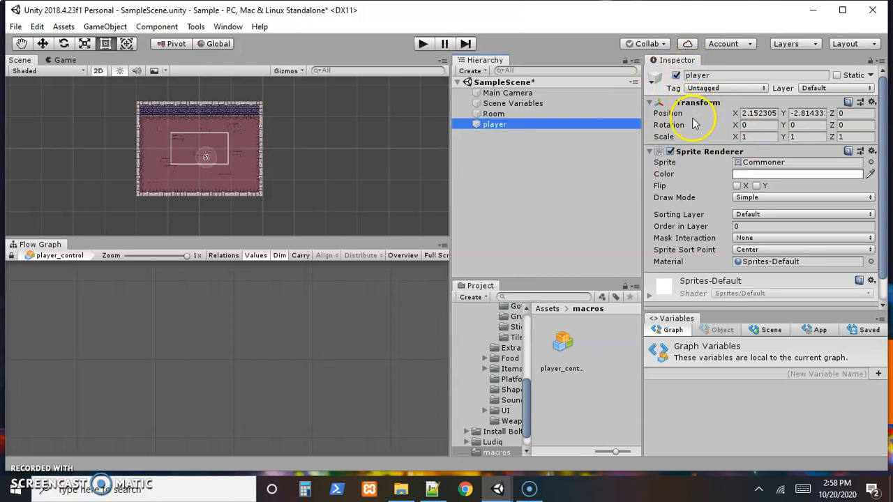
scroll(693, 113, "down", 1)
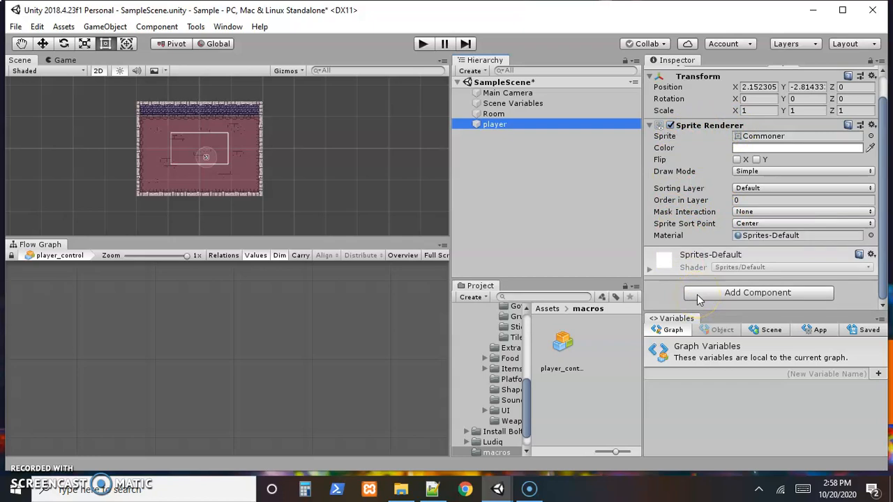
left_click_drag(594, 368, 92, 329)
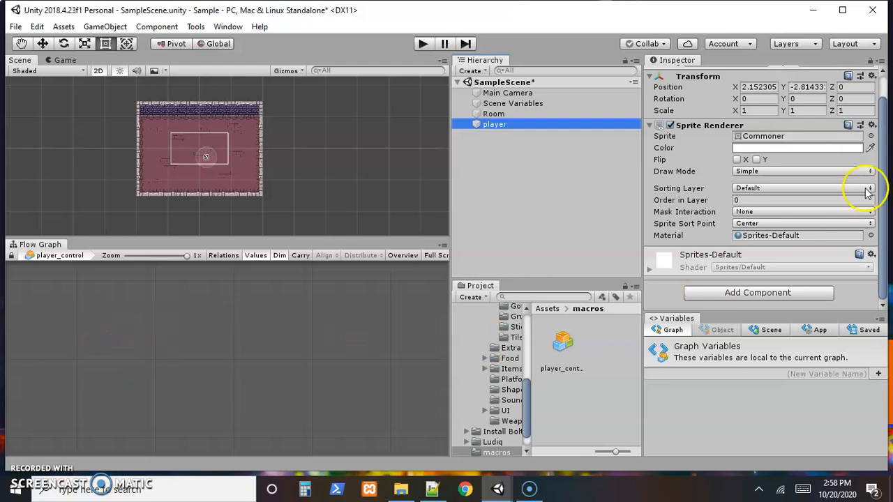
left_click(737, 293)
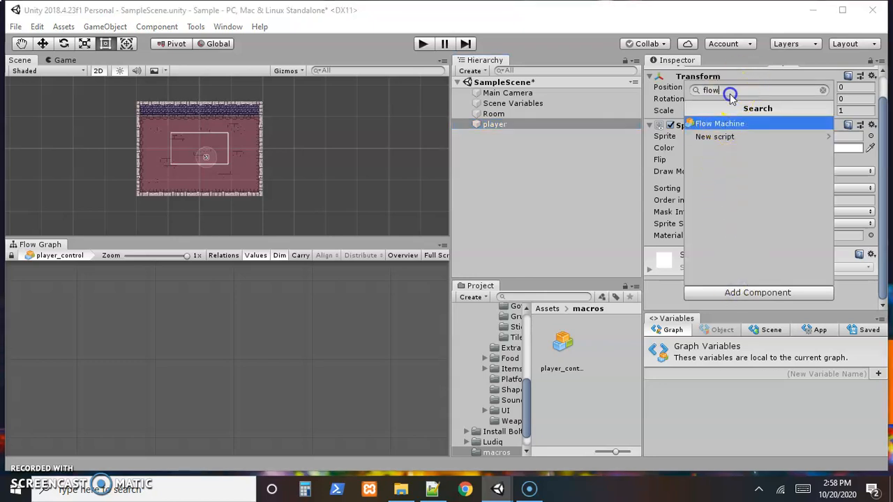
key("BackSpace")
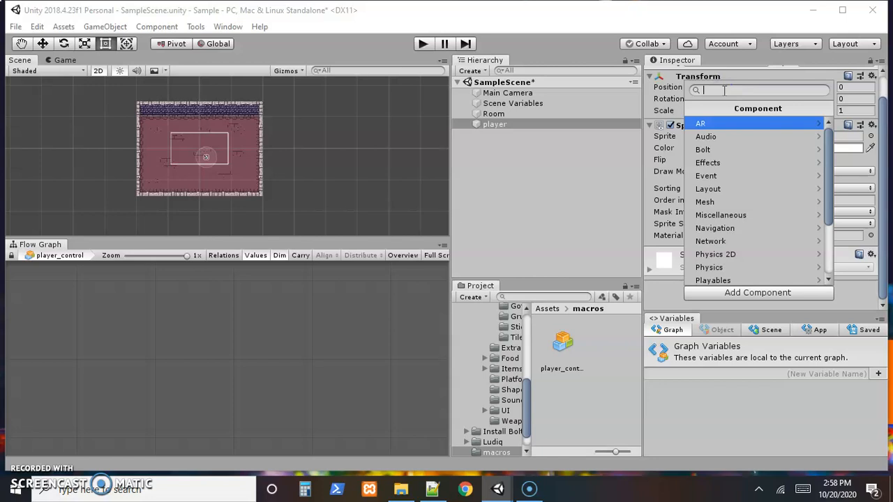
type("flow")
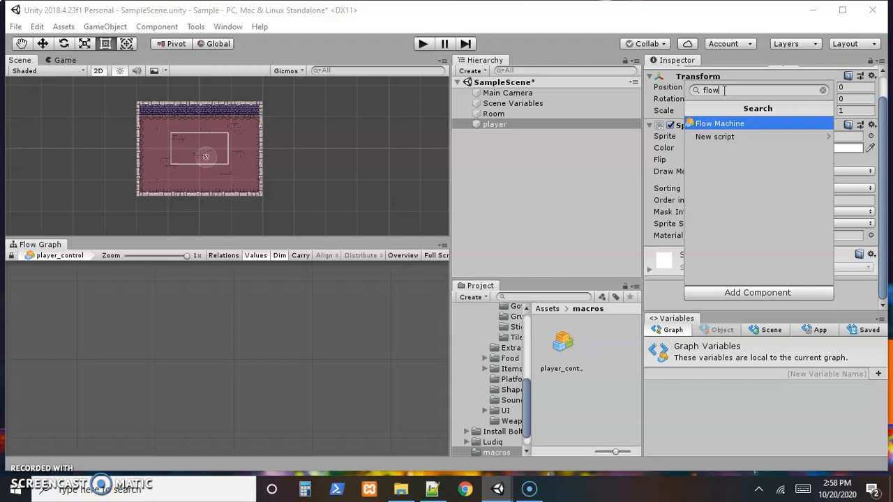
left_click(716, 126)
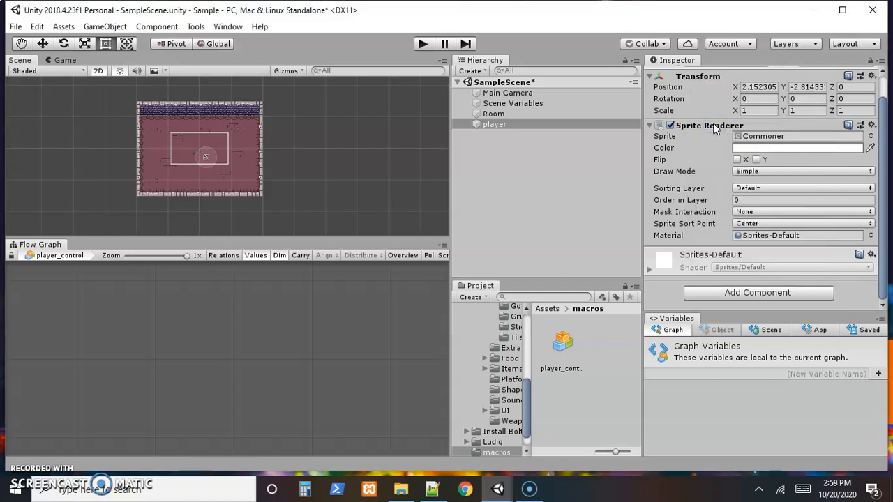
Assign the player_control macro to the player's Flow Machine component.
scroll(736, 187, "down", 3)
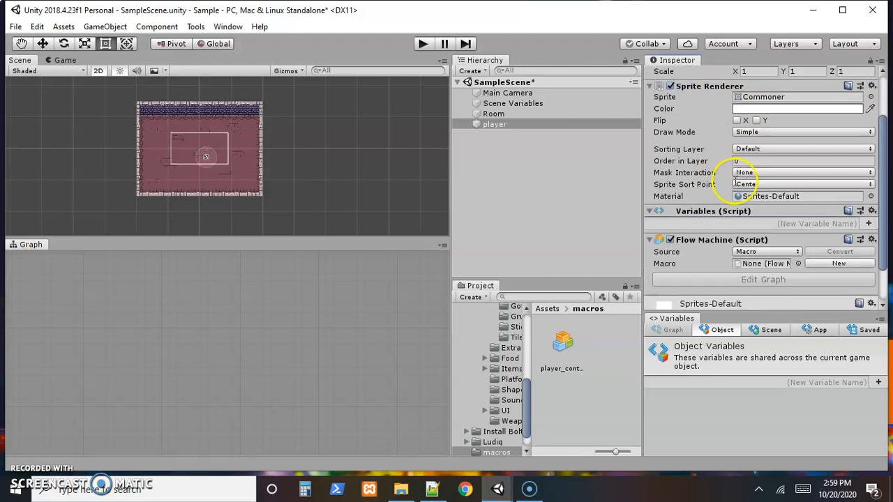
scroll(711, 167, "up", 3)
scroll(707, 163, "down", 3)
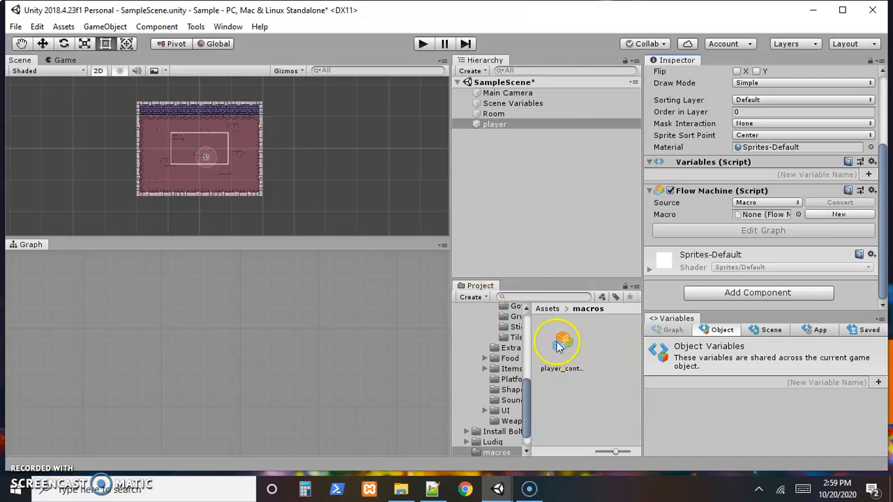
left_click_drag(561, 346, 754, 215)
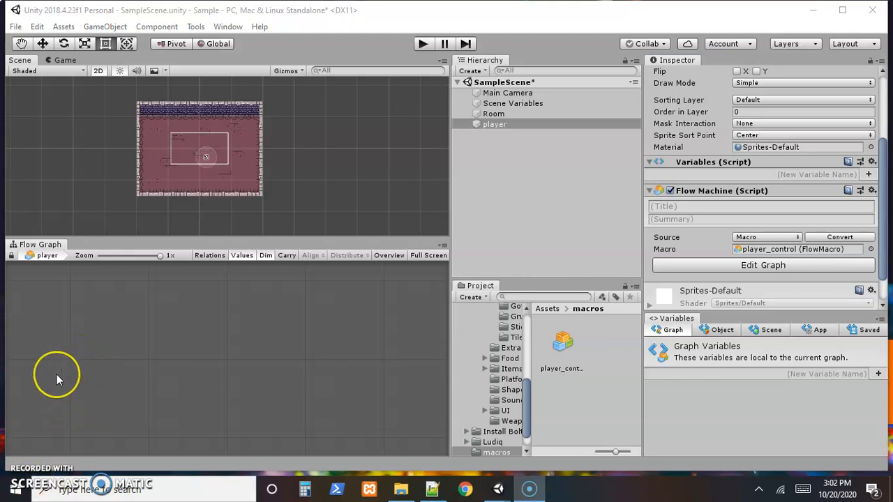
Add a Start event to the player's flow graph and move it slightly up and to the left.
right_click(85, 304)
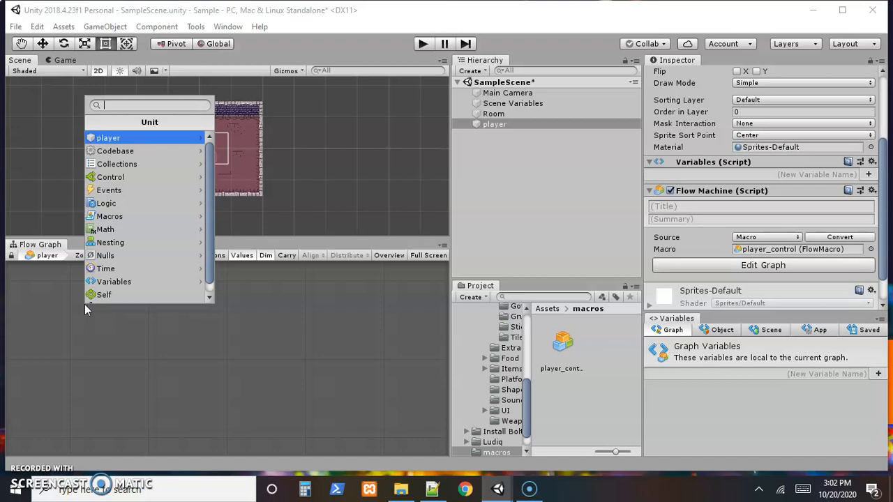
type("start")
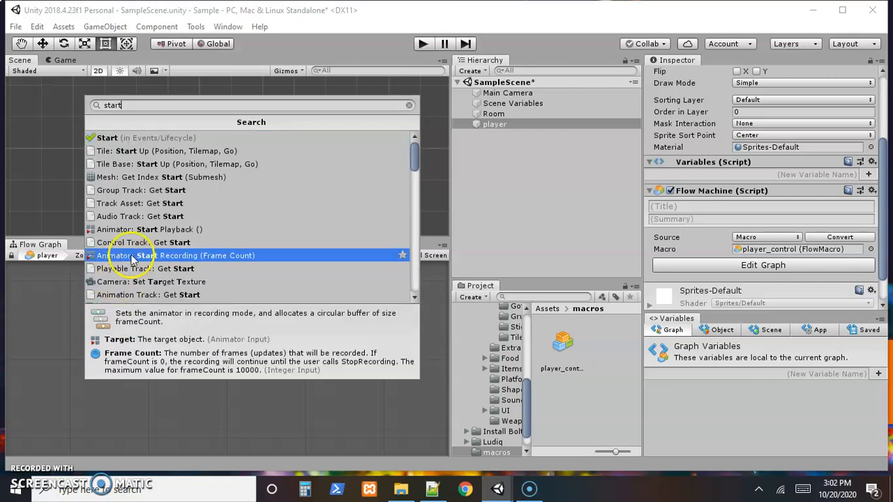
left_click(120, 139)
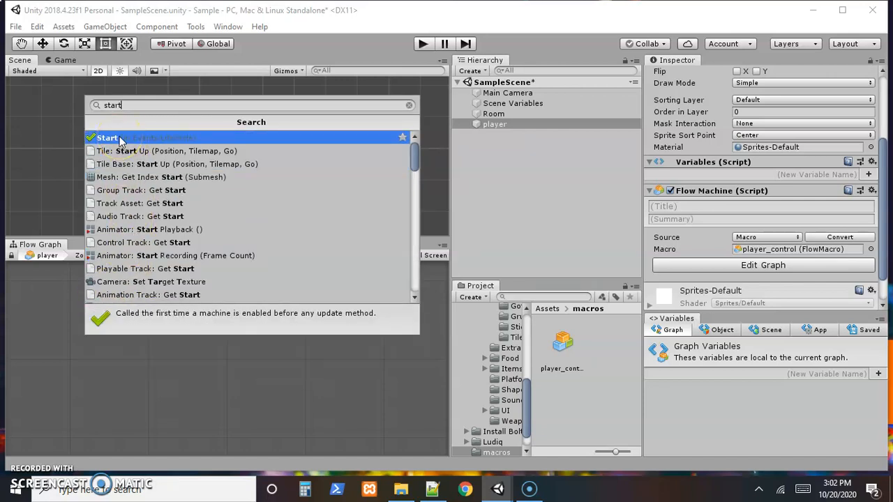
left_click(127, 143)
left_click(120, 141)
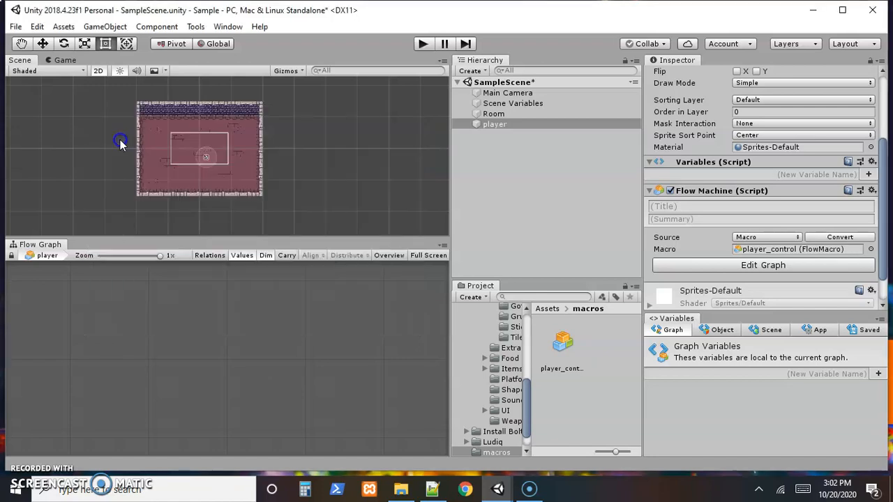
left_click(119, 313)
left_click_drag(120, 313, 83, 297)
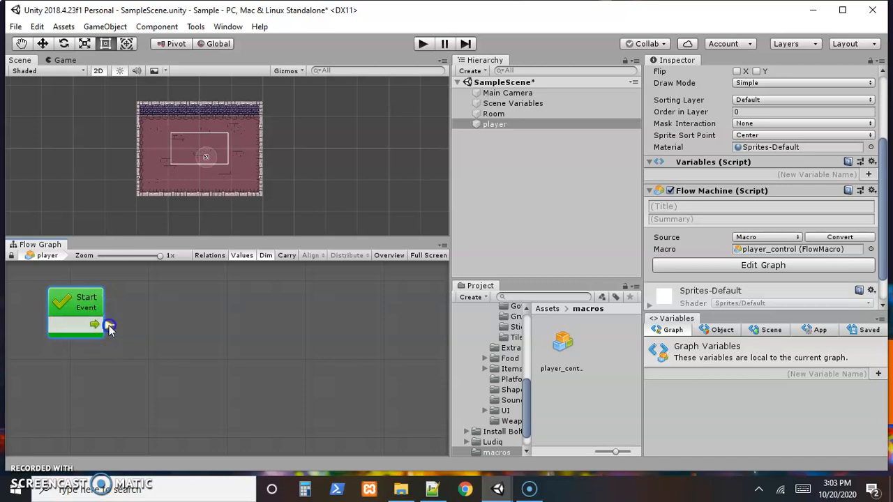
Look through the units that can follow the Start event's output without adding one.
left_click_drag(109, 325, 166, 318)
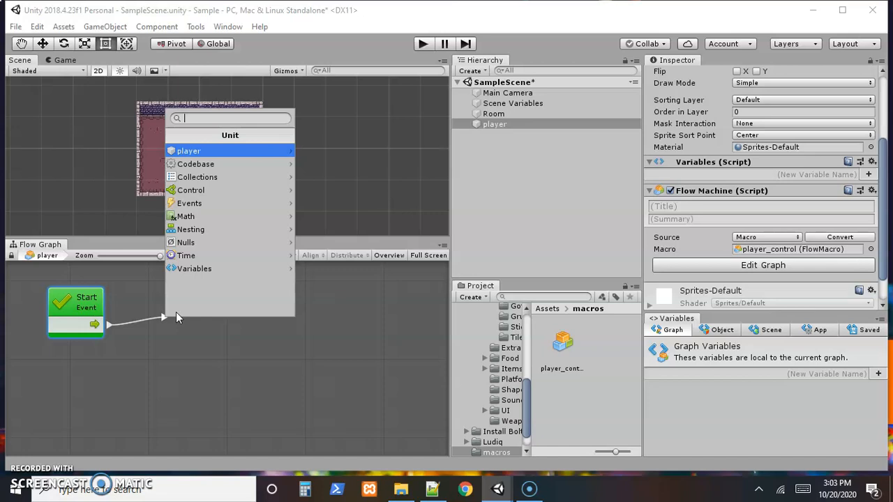
left_click(155, 354)
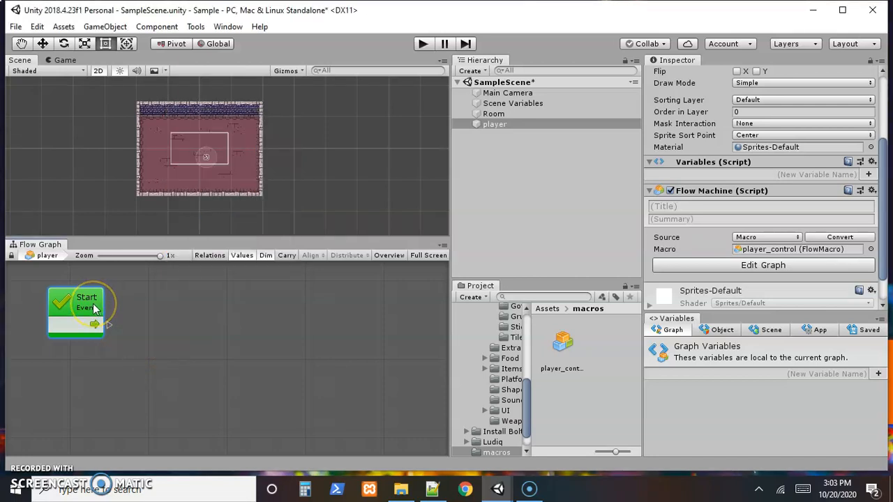
Add an Update event to the player's flow graph and place it directly below the Start event.
right_click(89, 395)
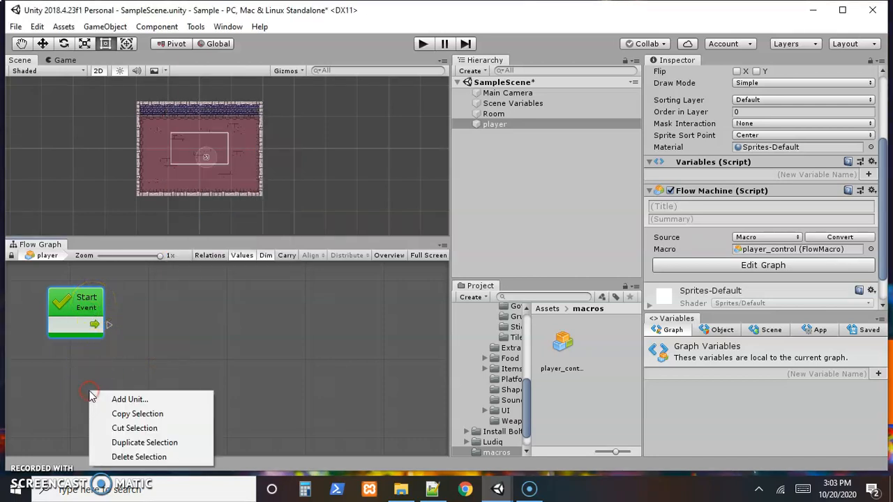
left_click(116, 401)
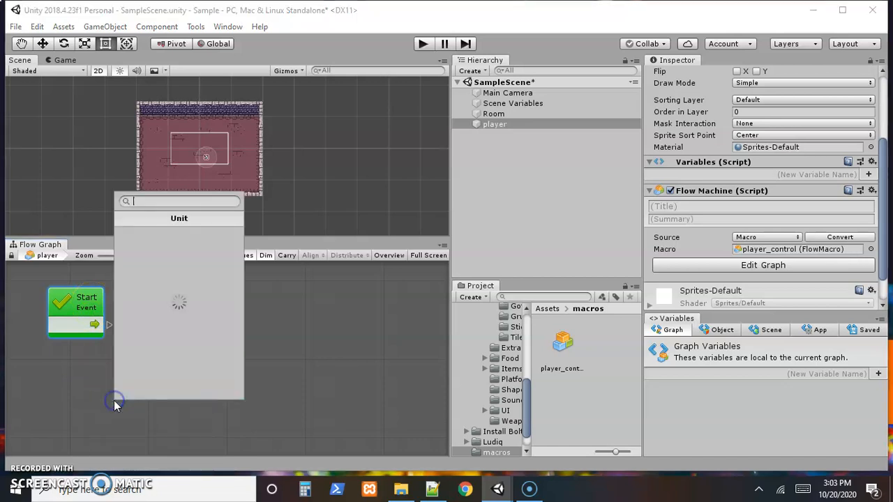
type("up")
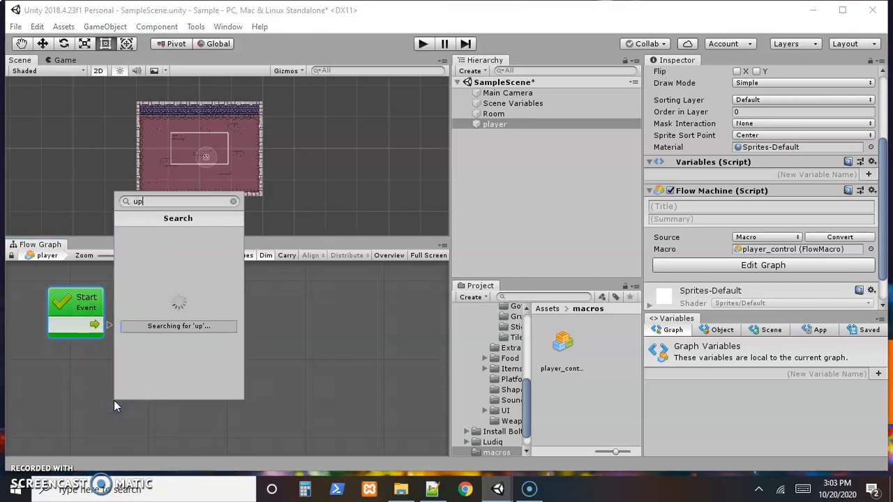
type("date")
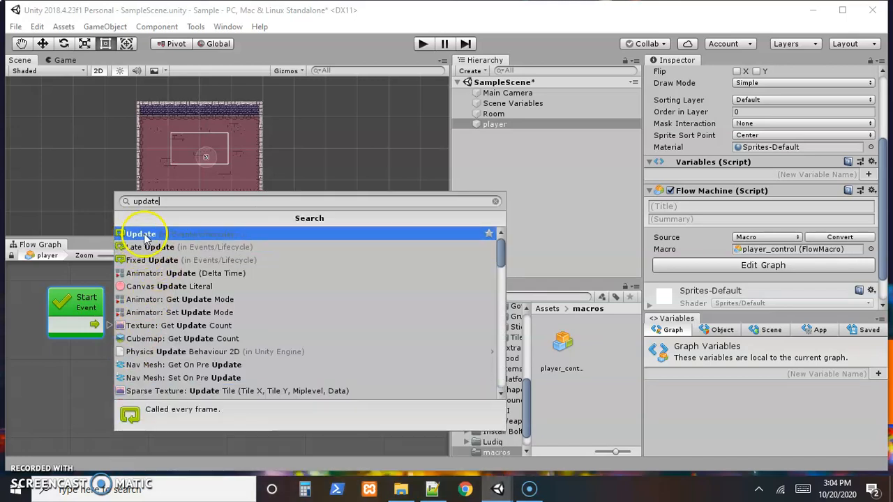
left_click(142, 248)
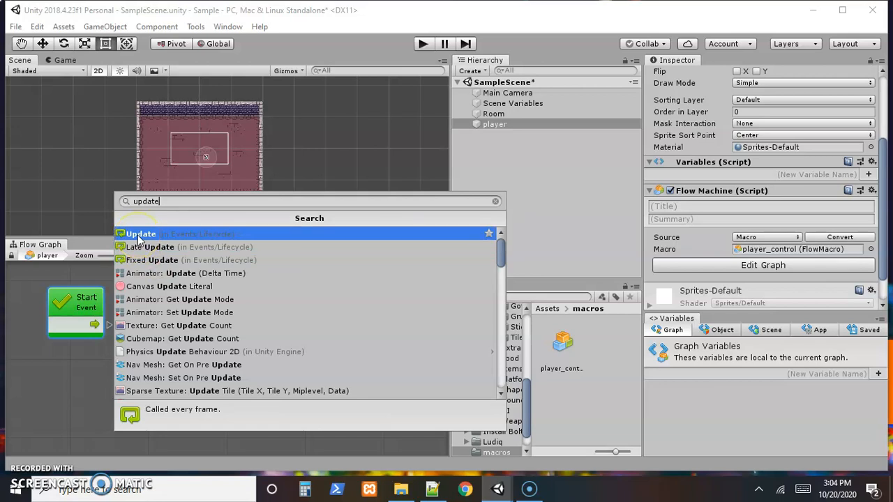
left_click(139, 239)
left_click(123, 401)
left_click_drag(124, 401, 75, 379)
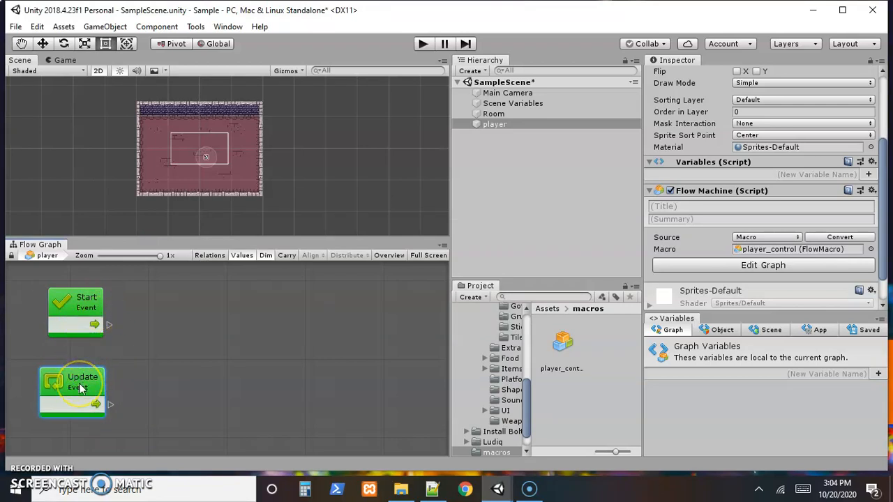
left_click(79, 384)
left_click(96, 300)
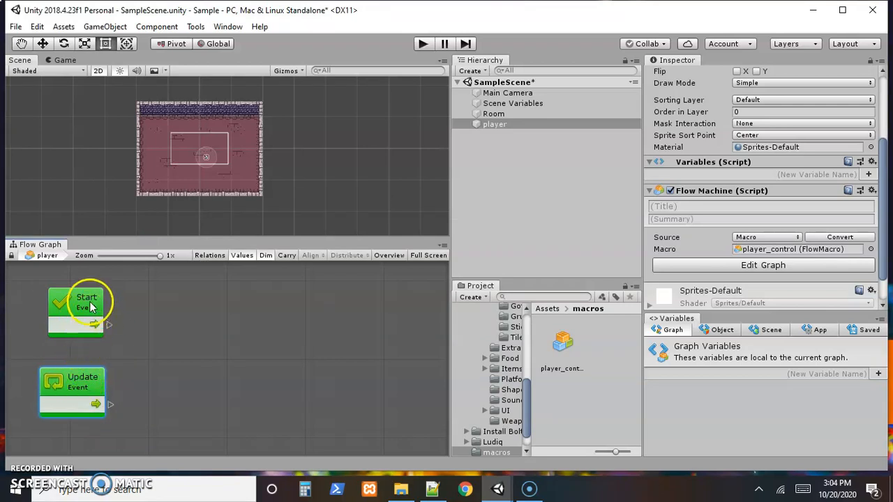
left_click(87, 396)
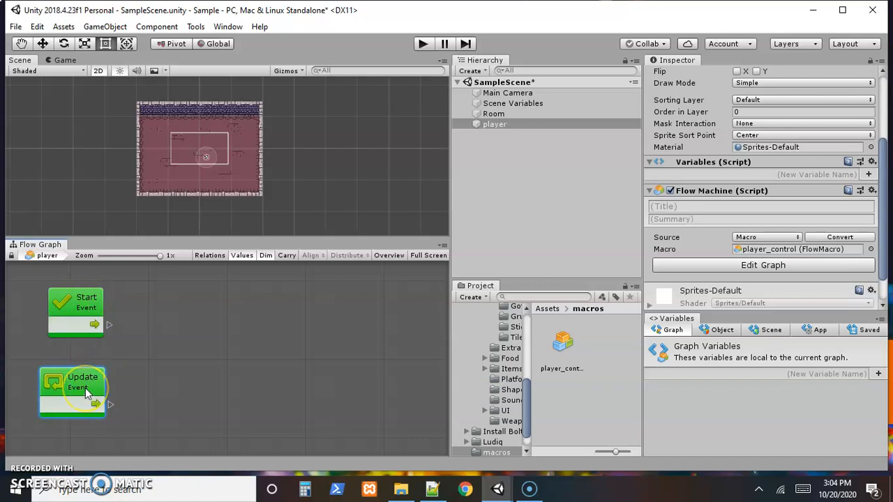